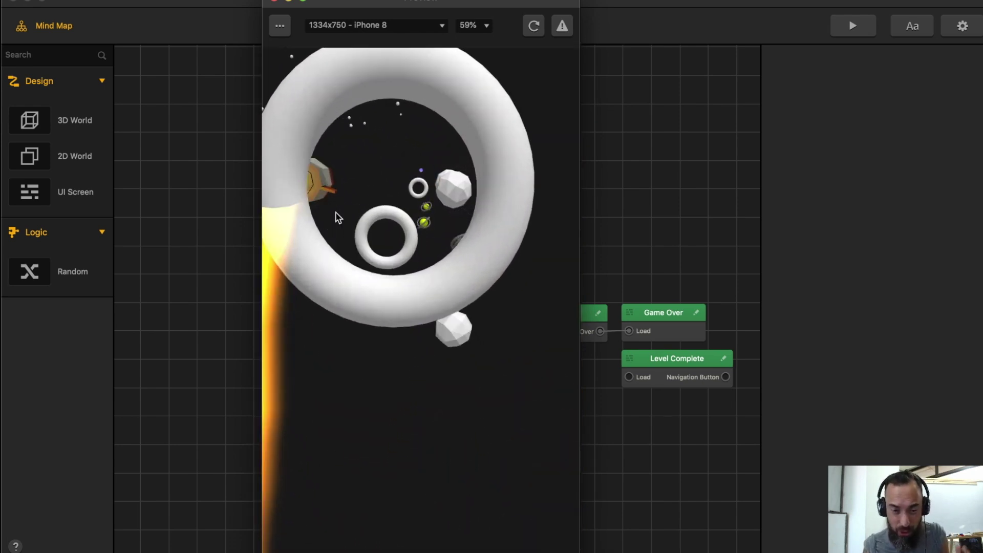
# - Play-test the ship in the preview and check the 3D World start section through the camera view
pyautogui.moveTo(410, 408); pyautogui.dragTo(459, 233)
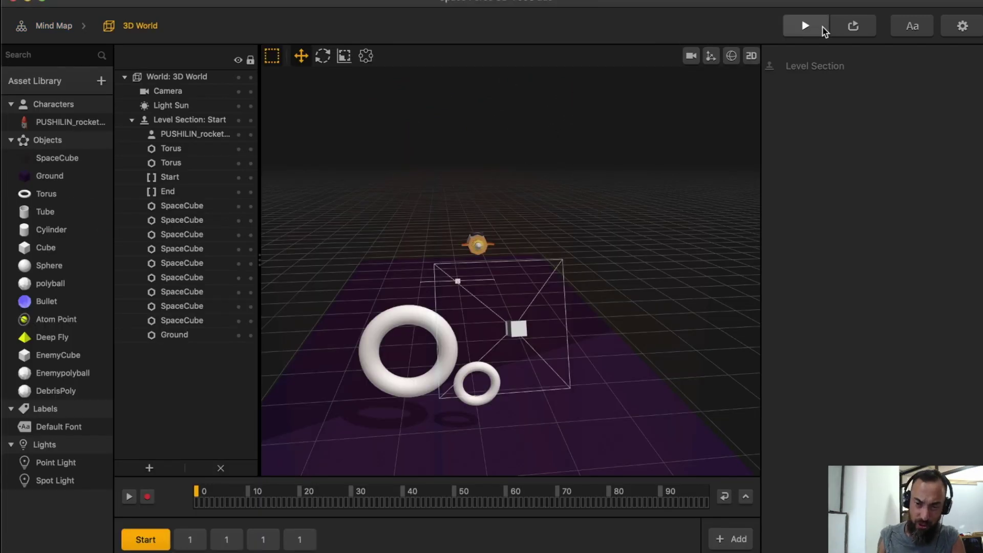
pyautogui.click(691, 56)
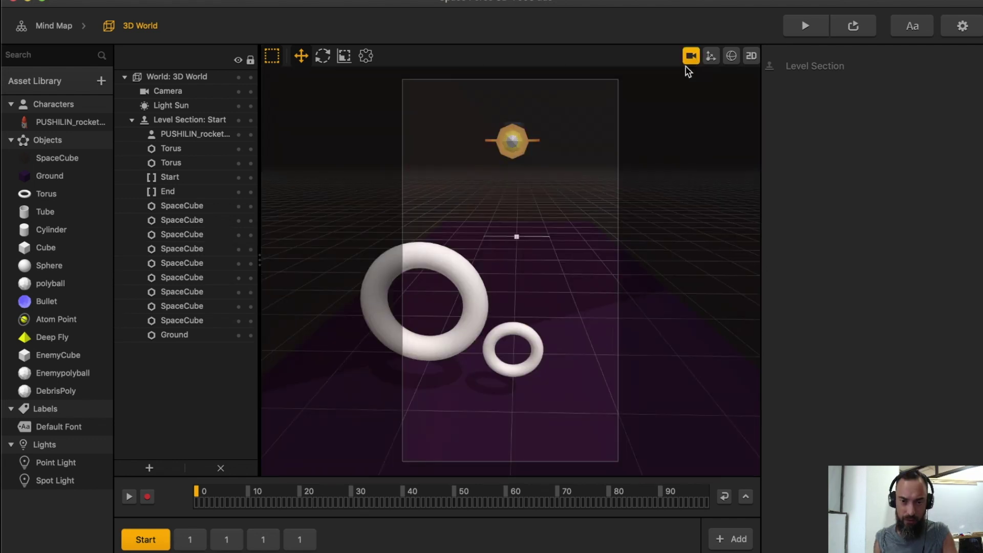
pyautogui.click(691, 56)
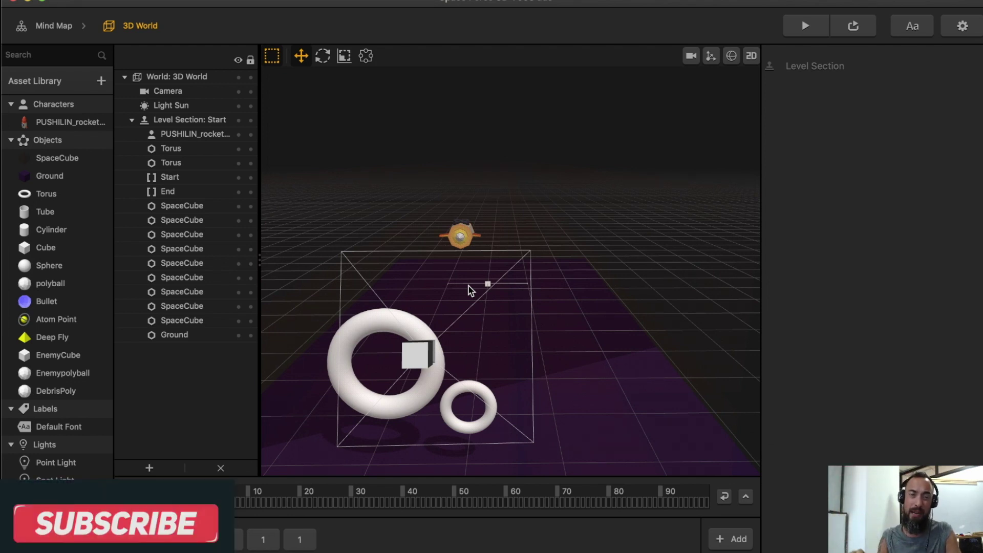
# - Rename the polyball object to Asteroid and set its 3D model color to Grape
pyautogui.click(61, 285)
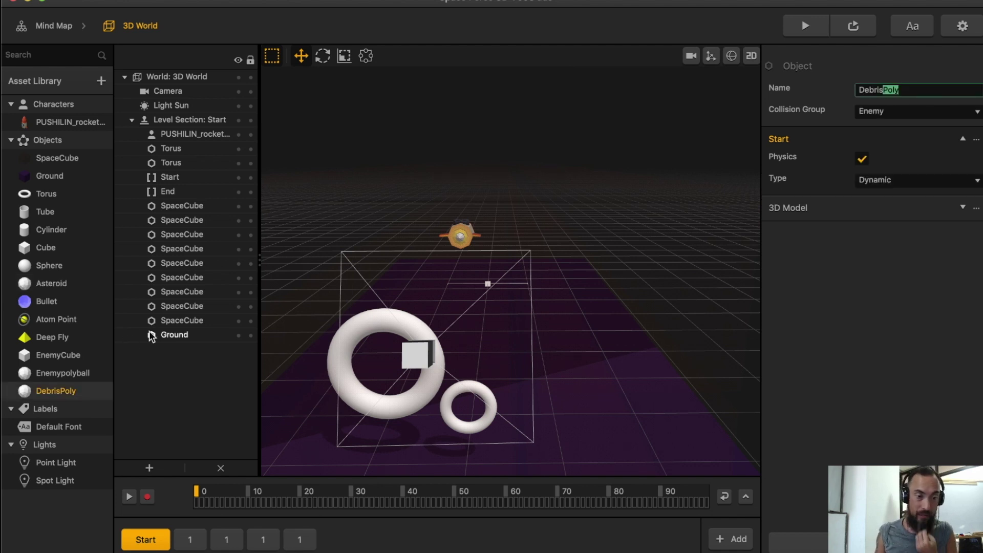
pyautogui.click(63, 284)
pyautogui.click(932, 286)
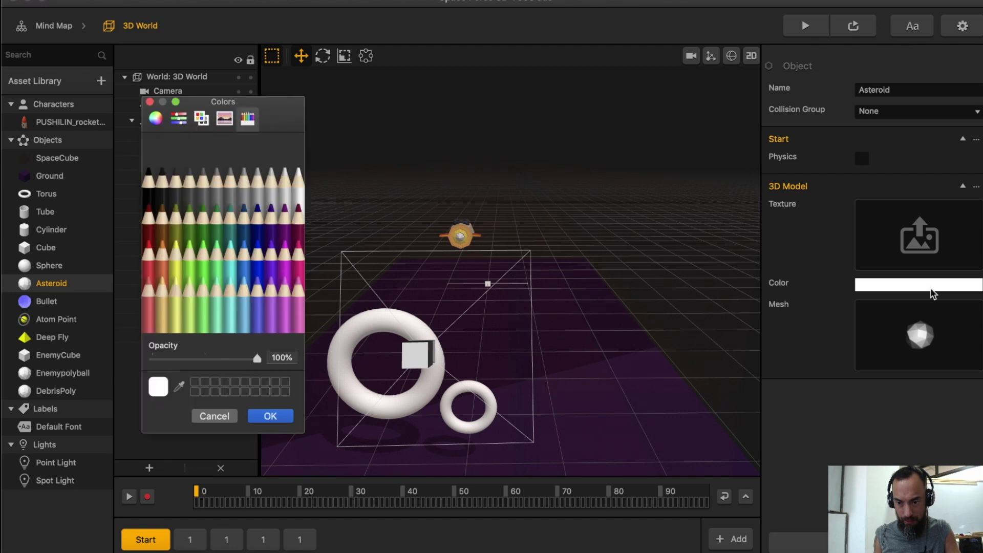
pyautogui.click(272, 221)
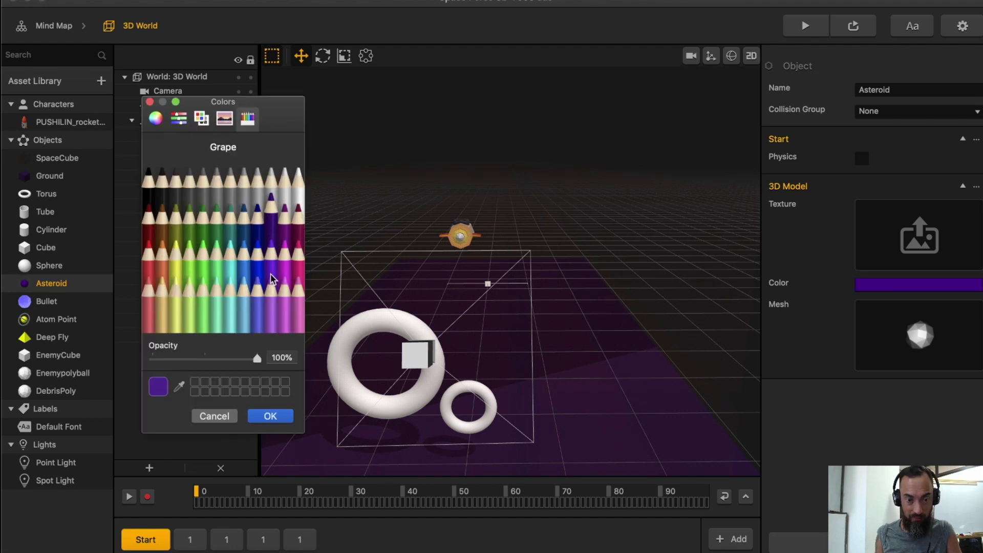
pyautogui.click(270, 415)
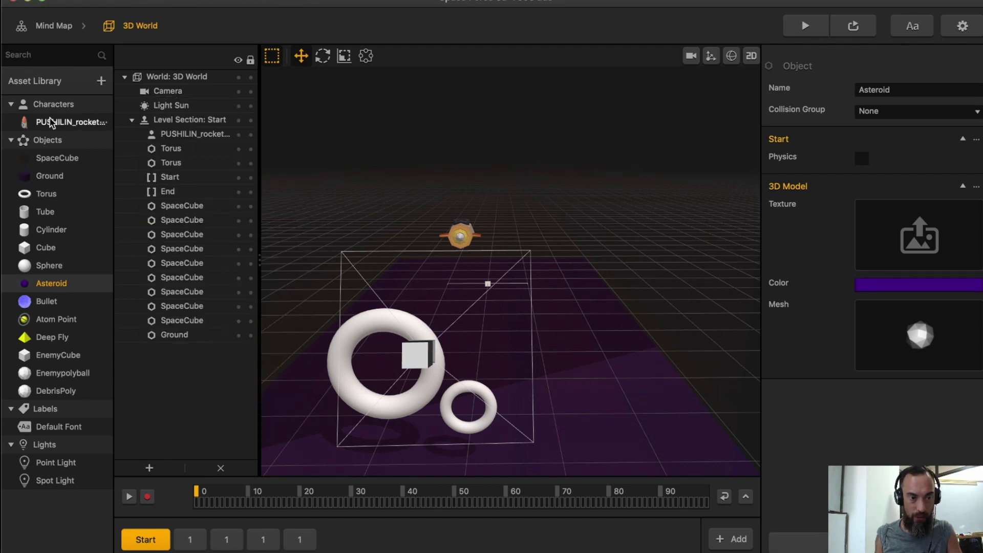
# - Set the 3D World's background color to Steel and preview the game with it
pyautogui.click(54, 25)
pyautogui.click(201, 187)
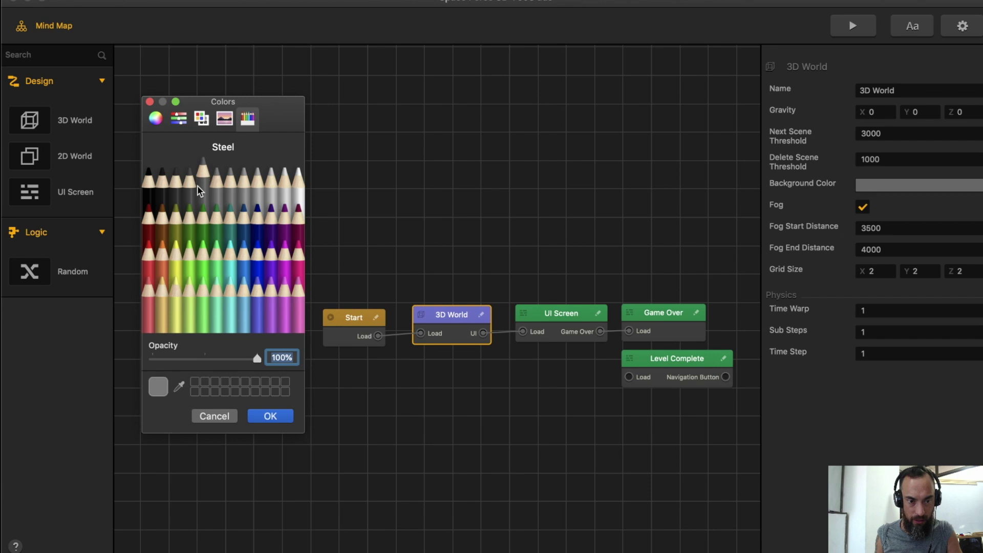
pyautogui.click(293, 421)
pyautogui.press('super+r')
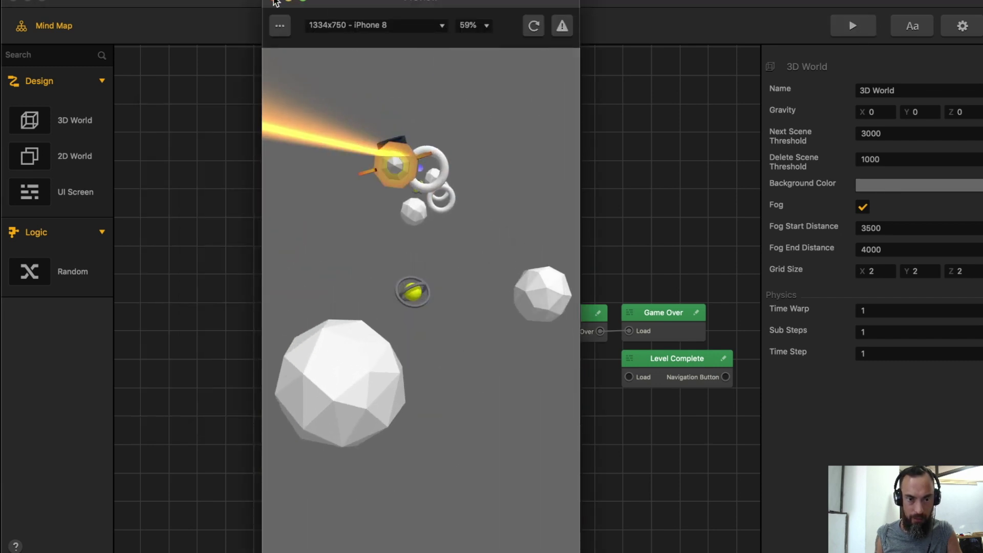
pyautogui.click(274, 1)
# - Save the project under a new version name in the Space Force 3D folder, accepting the conversion to Buildbox 3.1.3
pyautogui.click(941, 185)
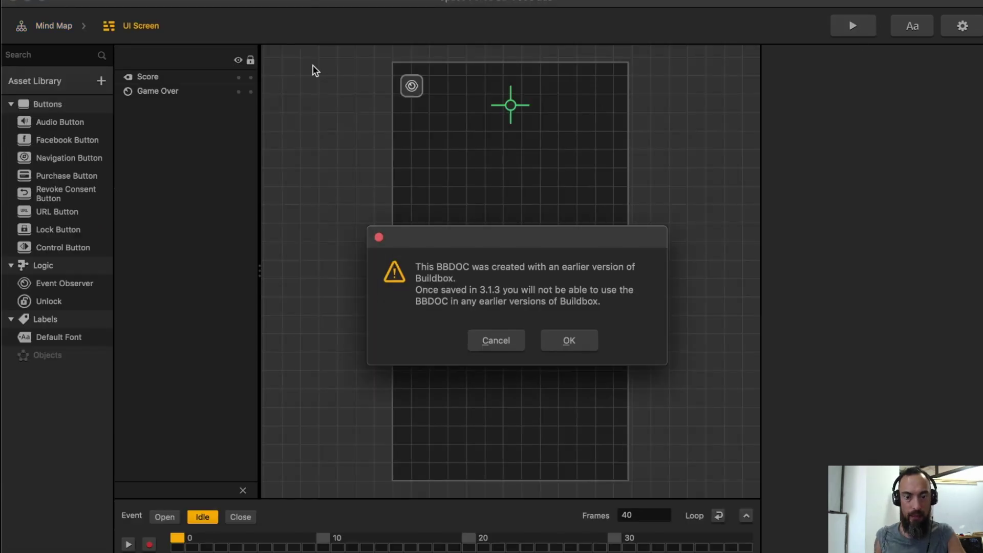
pyautogui.press('Return')
pyautogui.click(105, 1)
pyautogui.click(127, 51)
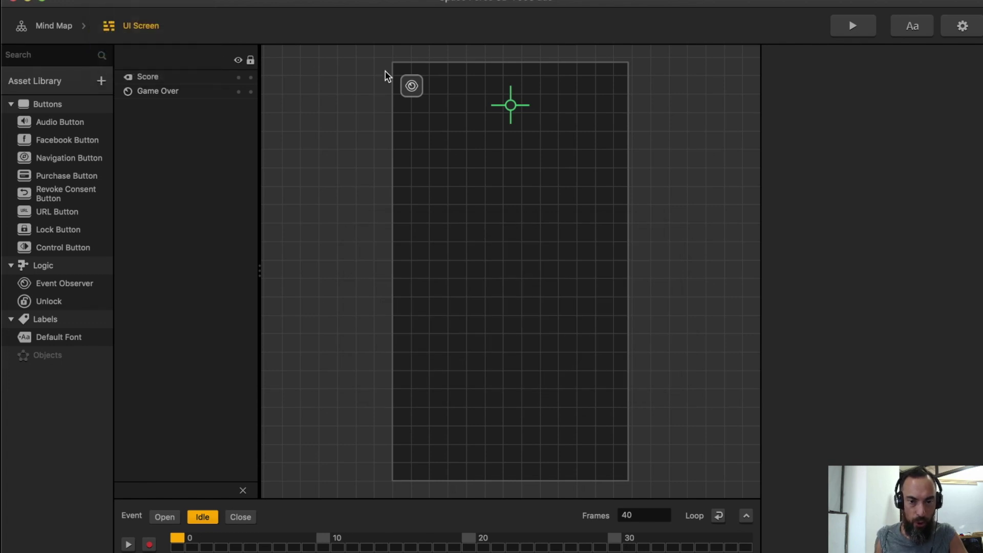
pyautogui.click(565, 343)
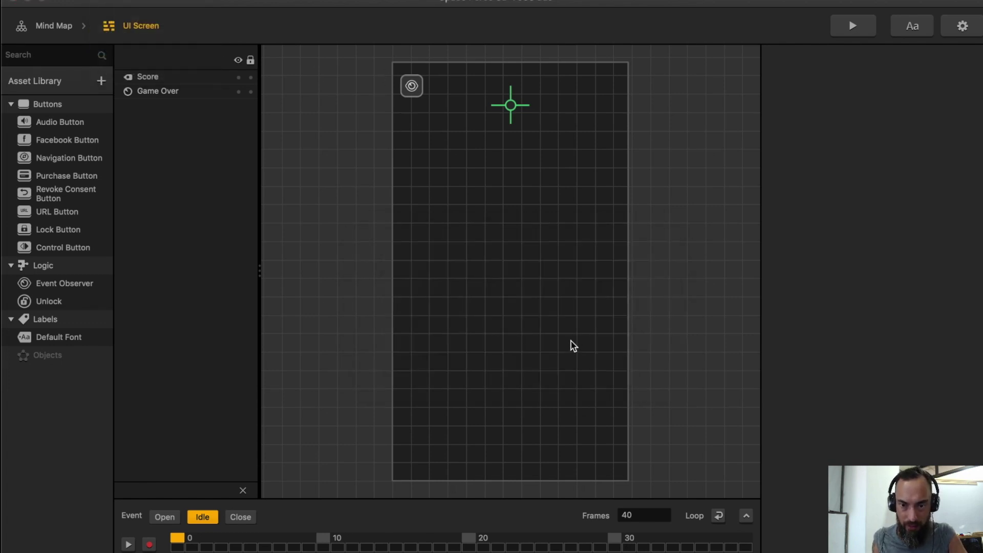
pyautogui.moveTo(539, 95); pyautogui.dragTo(914, 128)
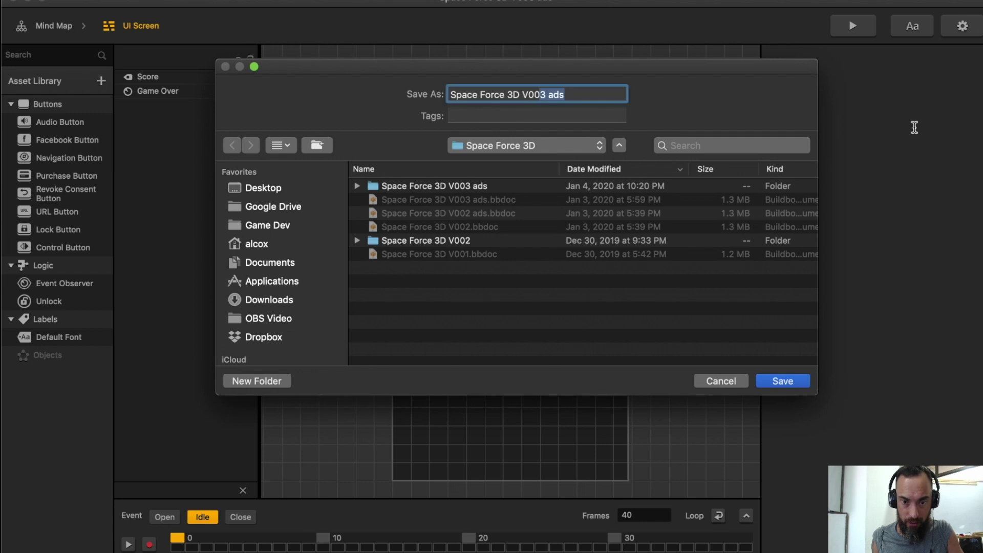
pyautogui.press('Return')
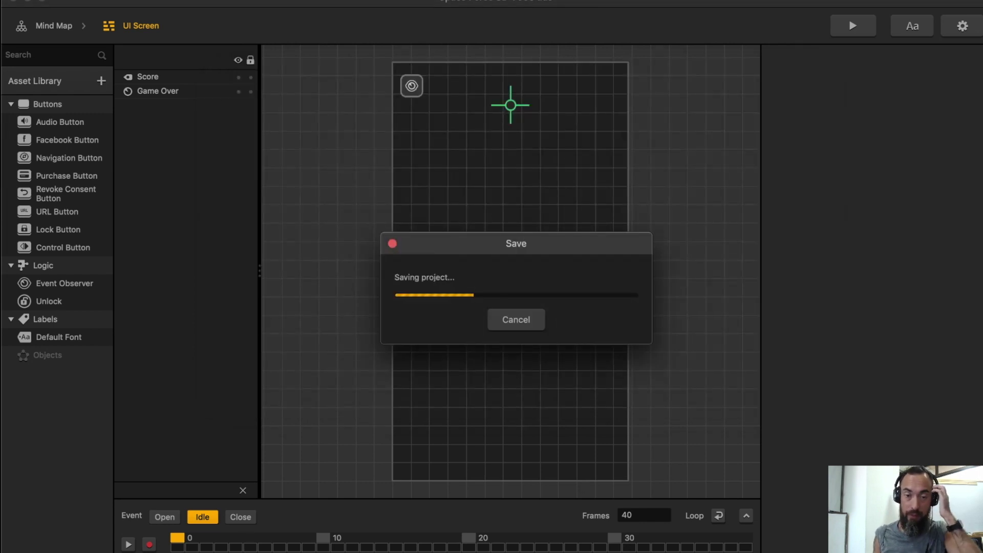
# - Open the Bullet object's node map from the 3D World and shift its Remove node slightly away from If Collide
pyautogui.click(54, 26)
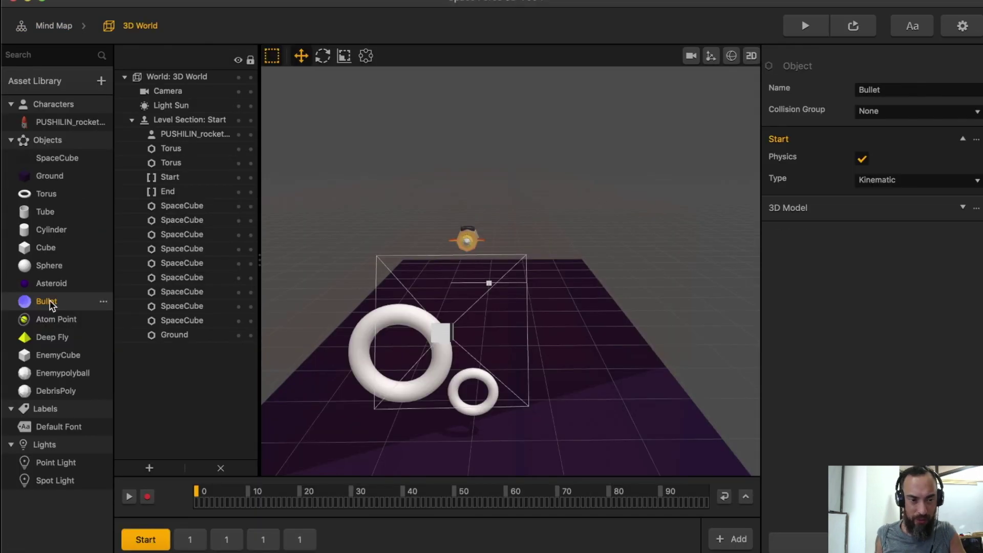
pyautogui.doubleClick(50, 302)
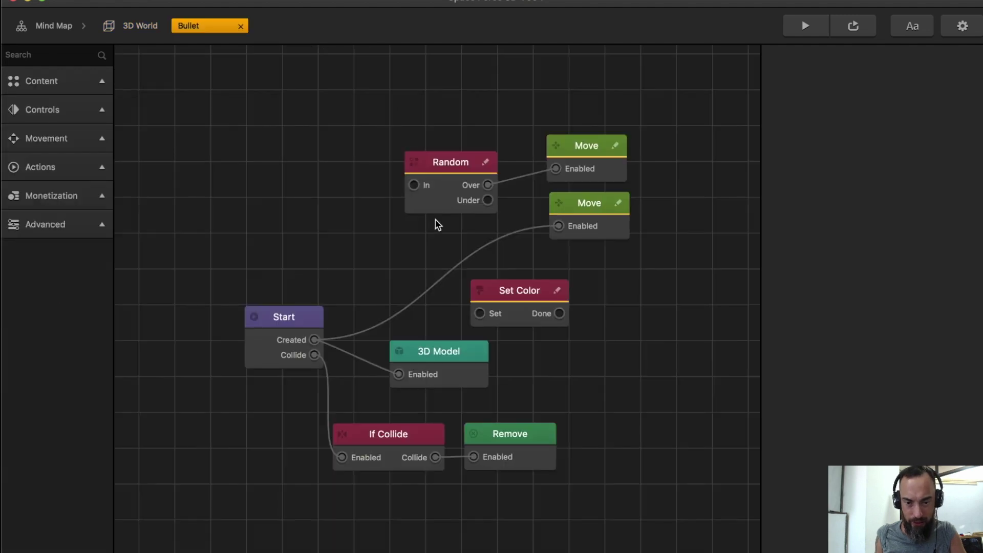
pyautogui.moveTo(528, 429); pyautogui.dragTo(552, 430)
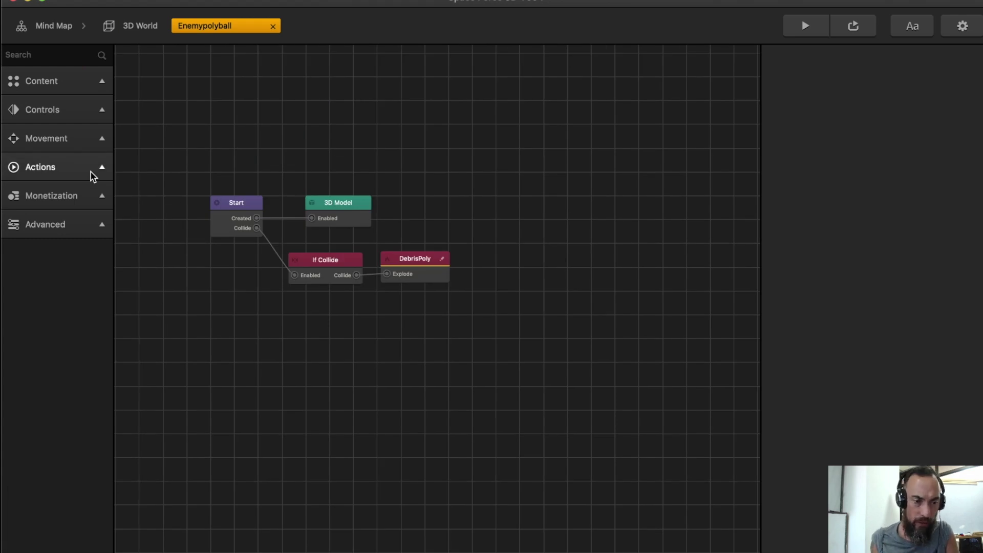
# - Add a Move node with Z speed 1.5 to Enemypolyball, driven by Start's Created output, and test it in the preview
pyautogui.click(80, 141)
pyautogui.scroll(-3, 71, 220)
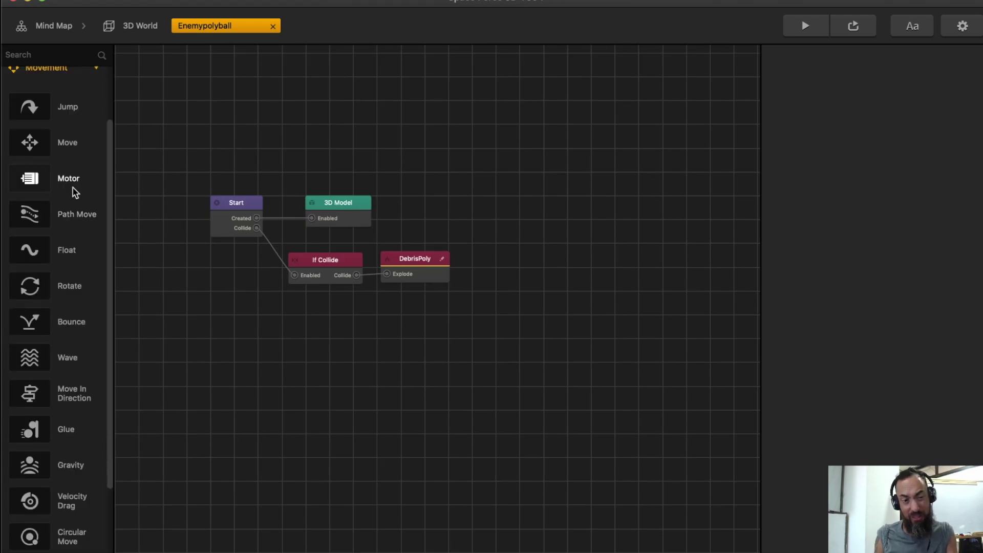
pyautogui.moveTo(29, 143); pyautogui.dragTo(302, 160)
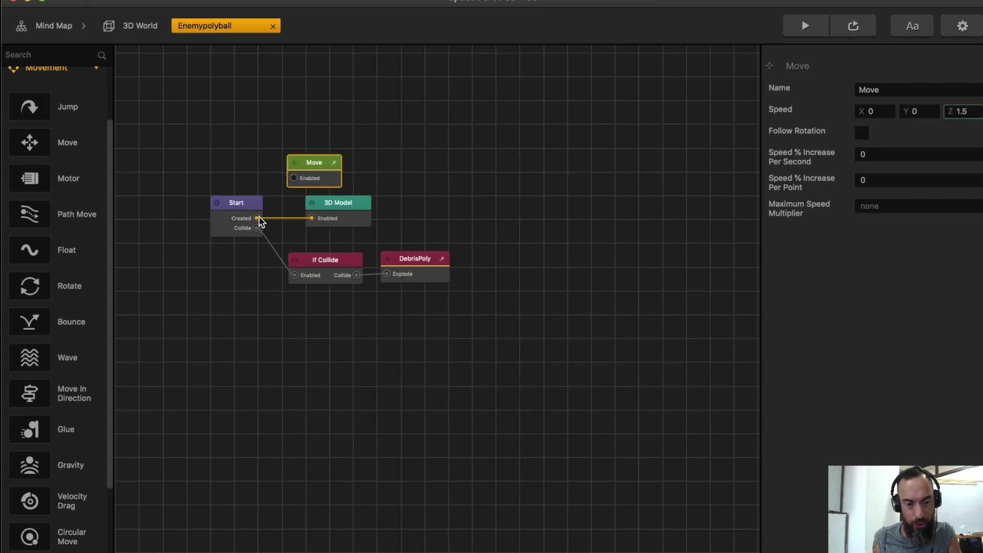
pyautogui.moveTo(257, 218); pyautogui.dragTo(290, 177)
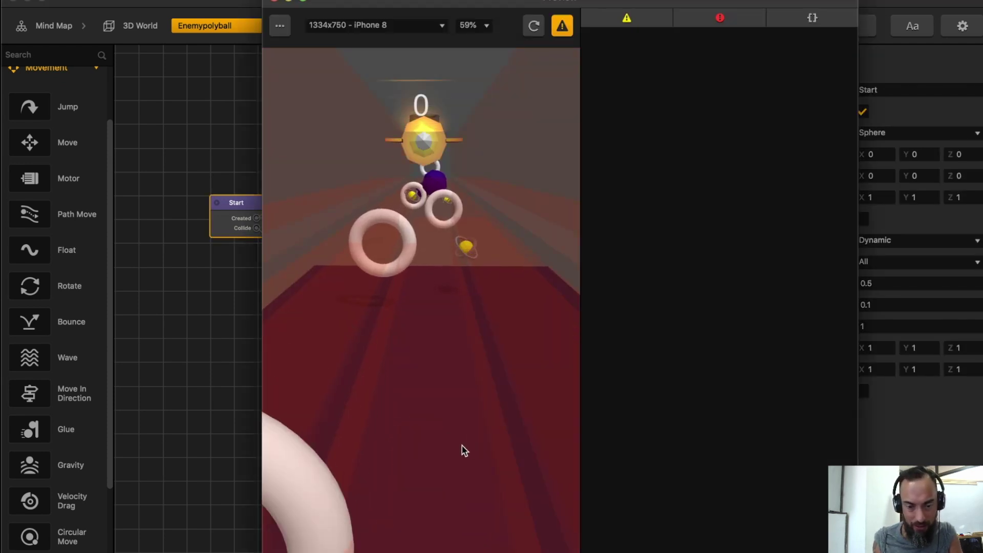
pyautogui.moveTo(462, 447); pyautogui.dragTo(374, 499)
pyautogui.click(276, 2)
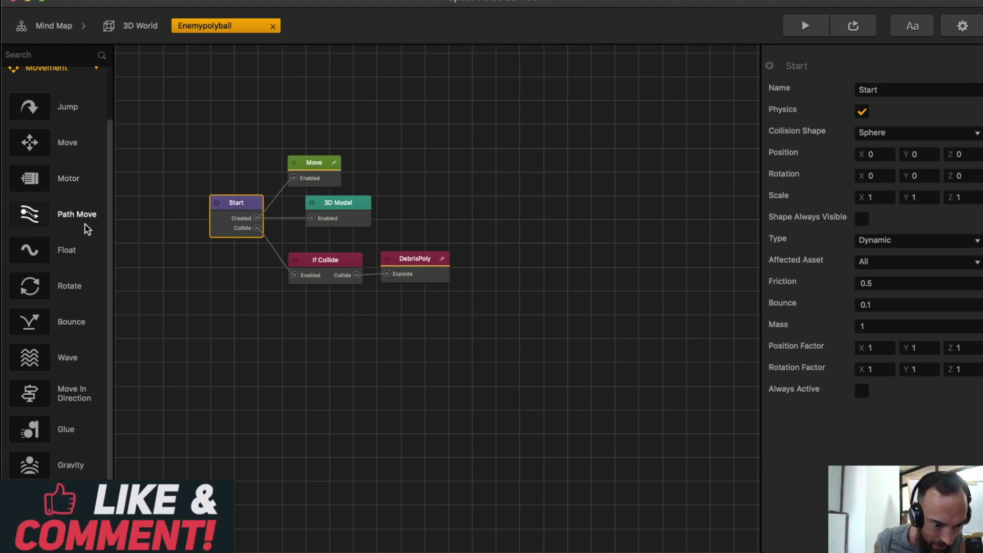
# - Add unconnected Rotate and Random 5 nodes to the Enemypolyball node map
pyautogui.scroll(-5, 66, 329)
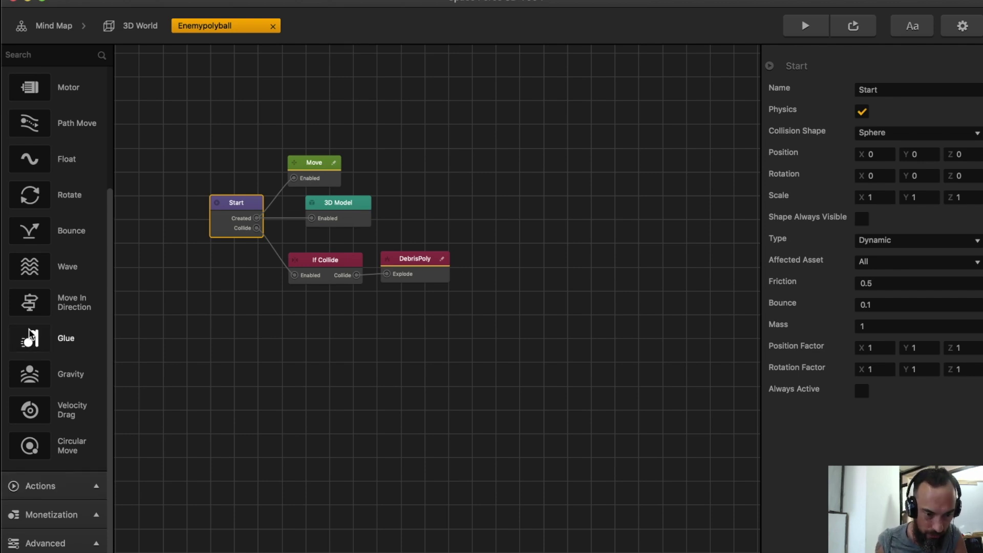
pyautogui.moveTo(30, 195); pyautogui.dragTo(428, 128)
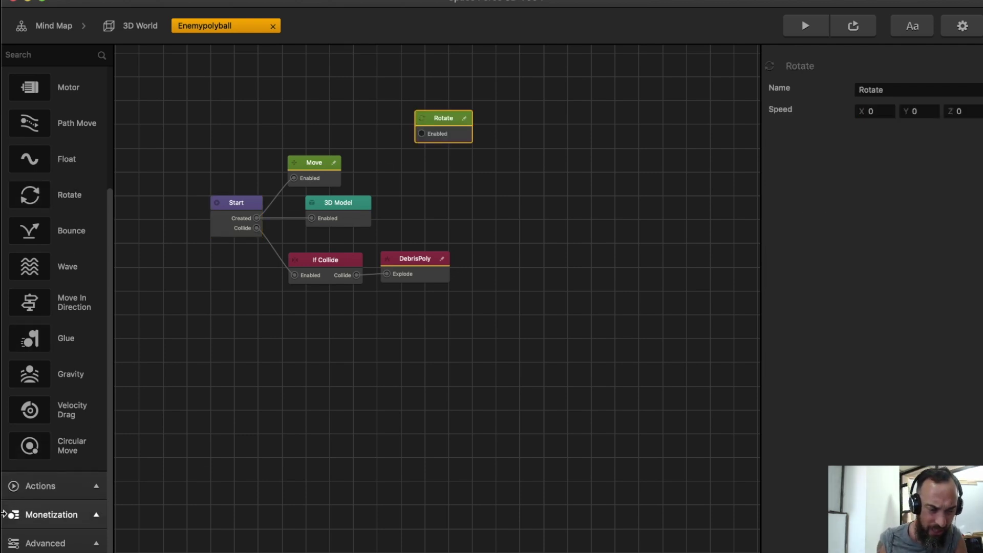
pyautogui.click(80, 495)
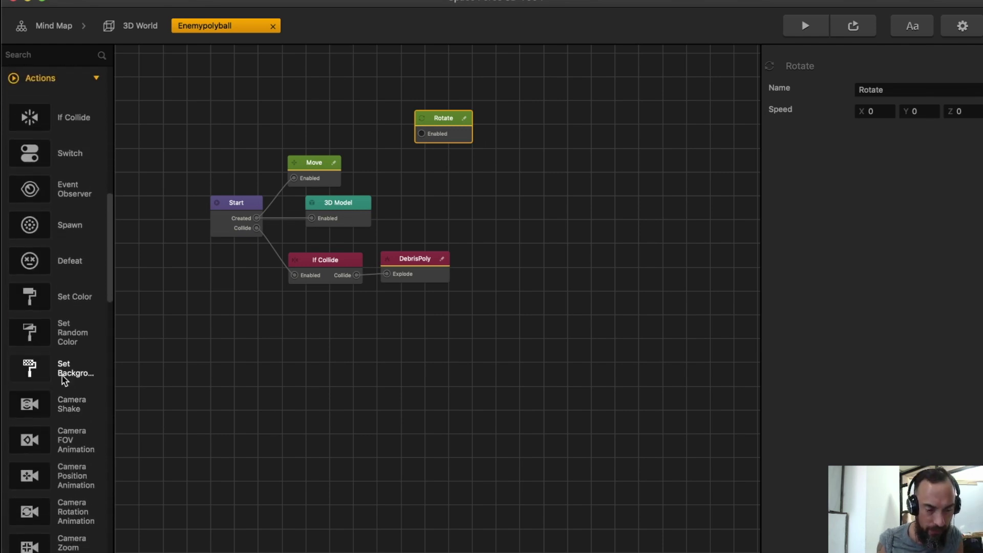
pyautogui.scroll(-6, 63, 379)
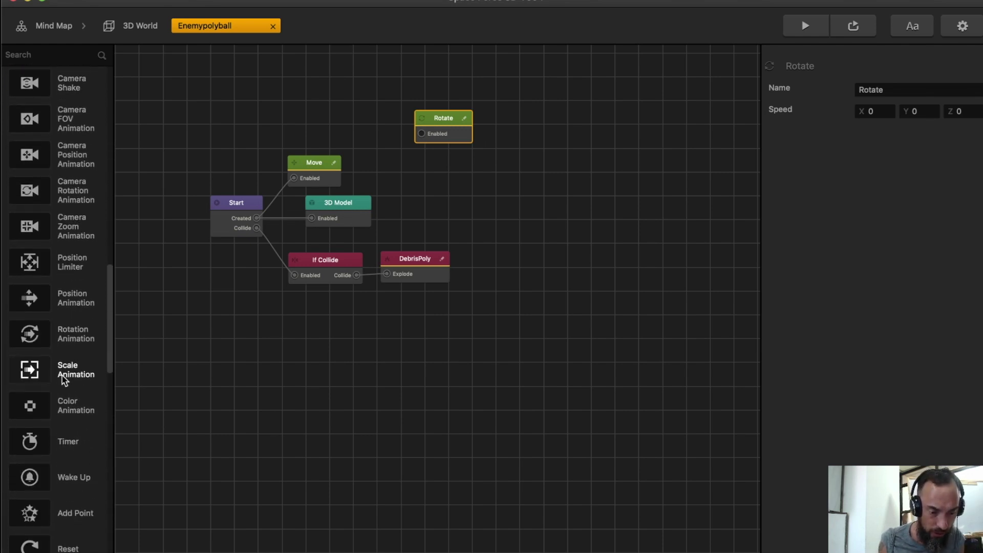
pyautogui.scroll(-6, 62, 343)
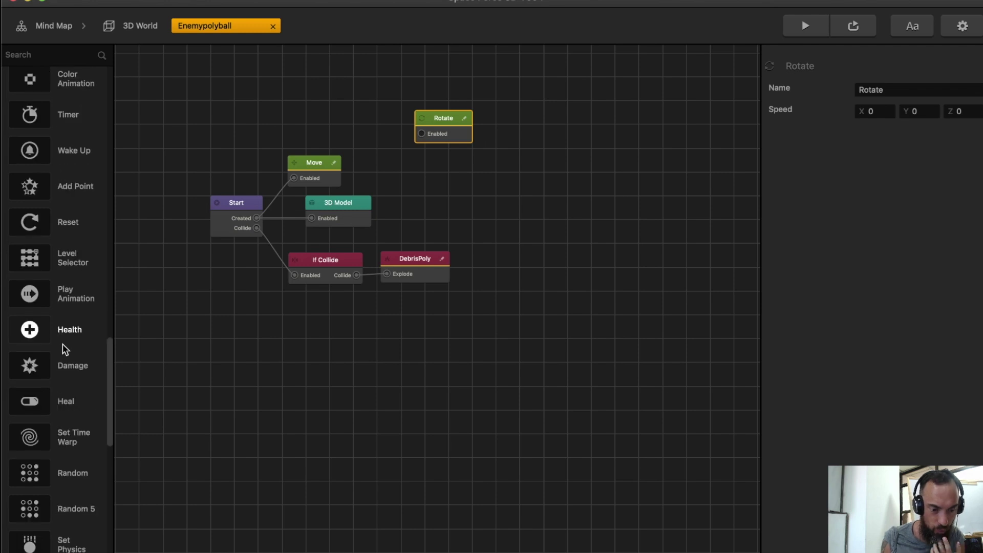
pyautogui.moveTo(72, 497); pyautogui.dragTo(314, 303)
# - Set the Z speed of Enemypolyball's Move node to 5
pyautogui.click(314, 164)
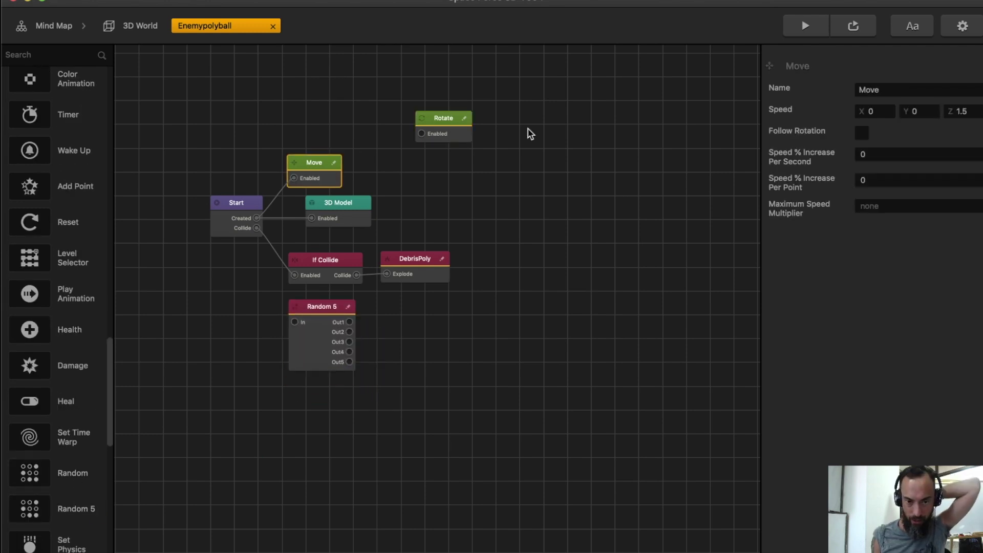
pyautogui.moveTo(971, 111); pyautogui.dragTo(829, 85)
pyautogui.write('5')
pyautogui.press('Tab')
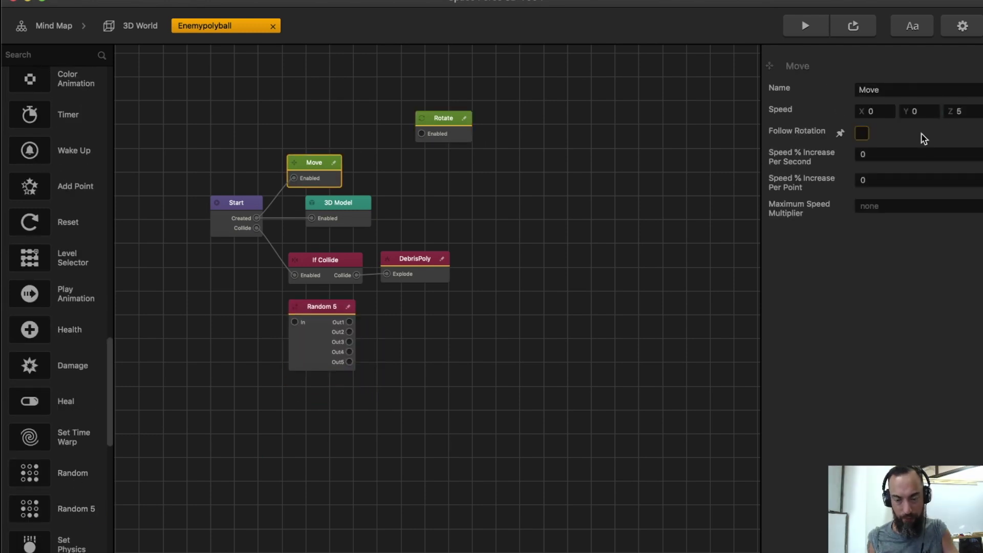
# - Preview the game with debug display of the collision shapes enabled, restarting it to compare them with the asteroid models
pyautogui.click(806, 26)
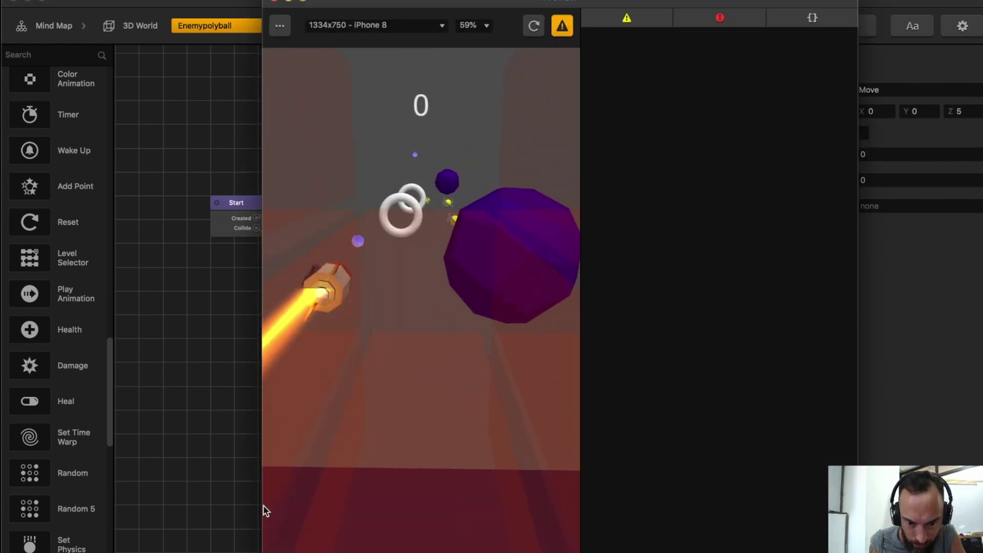
pyautogui.click(279, 26)
pyautogui.click(296, 55)
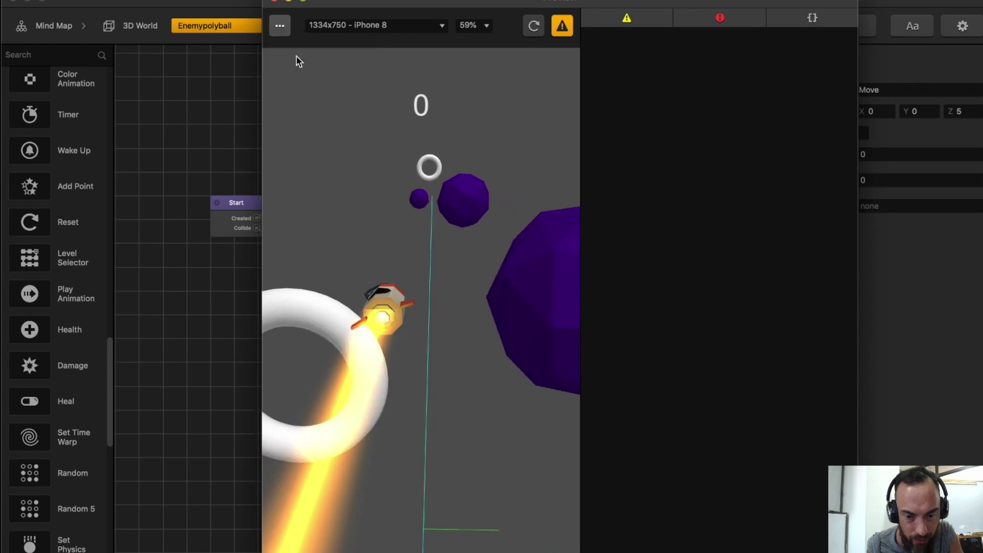
pyautogui.click(534, 25)
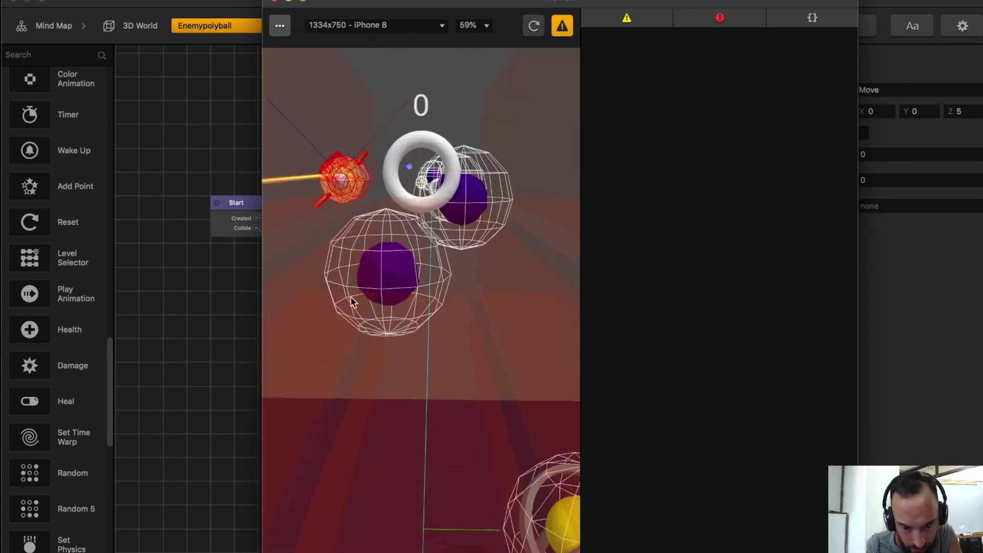
pyautogui.click(203, 70)
# - Check the collision settings in Enemypolyball's Start node and select its instance in the last level section
pyautogui.click(236, 221)
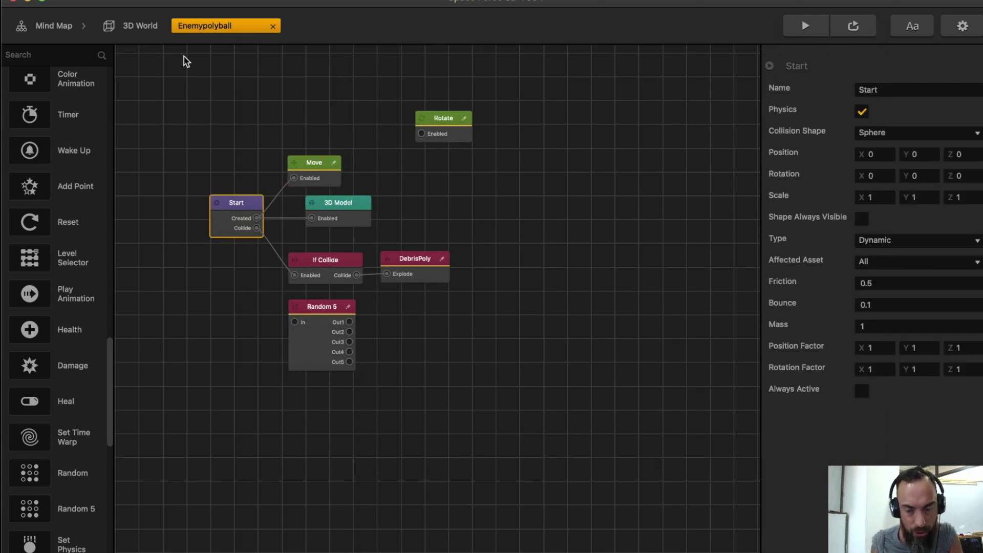
pyautogui.click(137, 28)
pyautogui.click(541, 278)
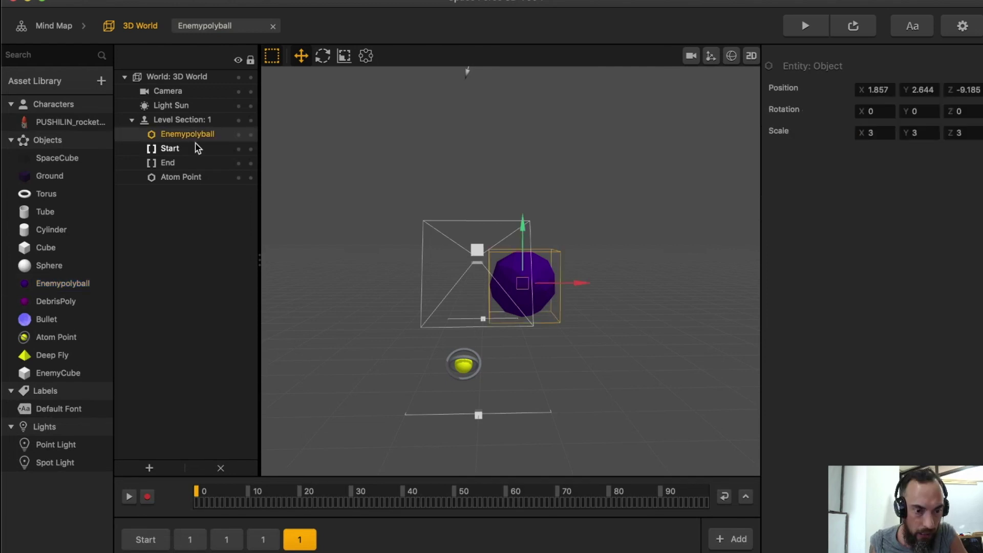
# - Set the scale of the last level section's Enemypolyball instance to 2 on all axes
pyautogui.doubleClick(62, 283)
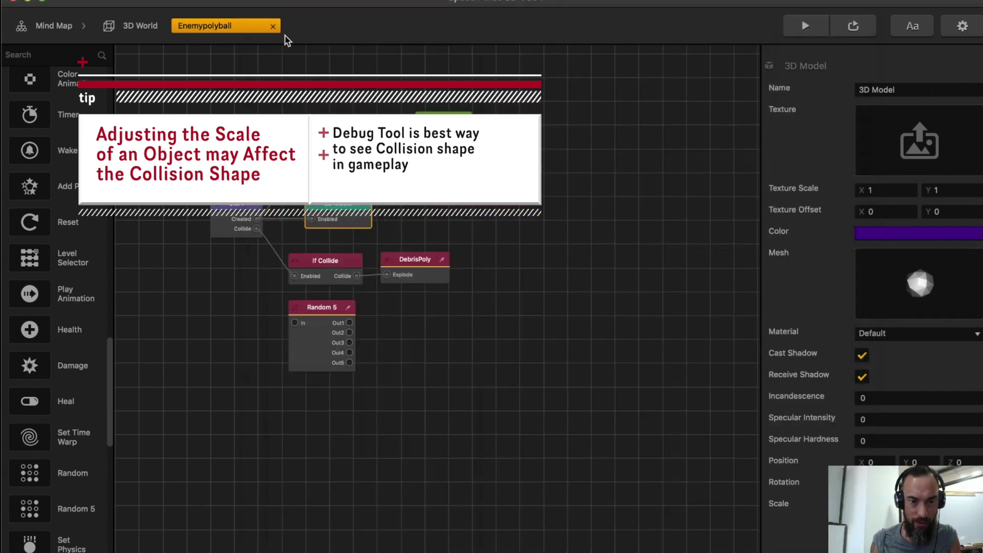
pyautogui.click(134, 25)
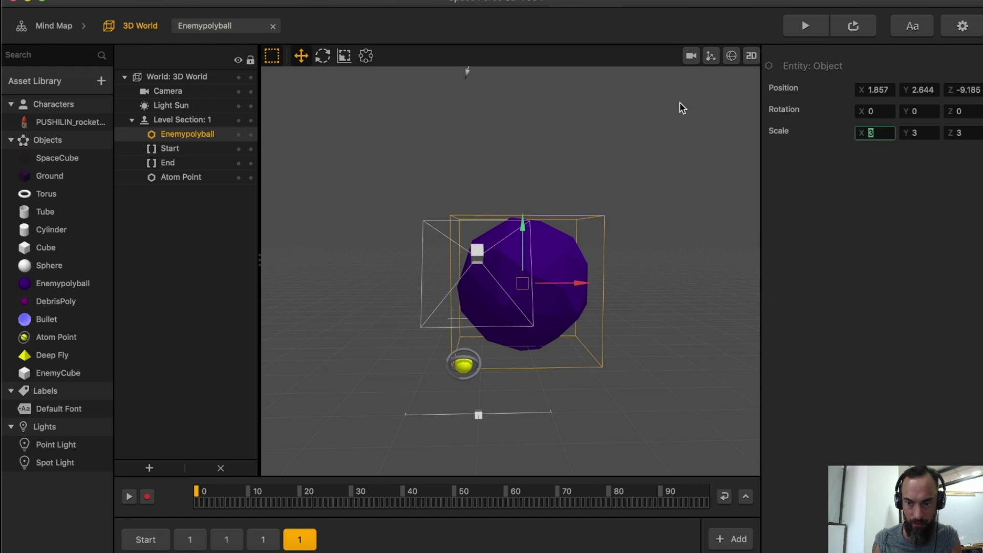
pyautogui.write('2')
pyautogui.press('Tab')
pyautogui.write('2')
pyautogui.press('Tab')
pyautogui.write('2')
pyautogui.press('Return')
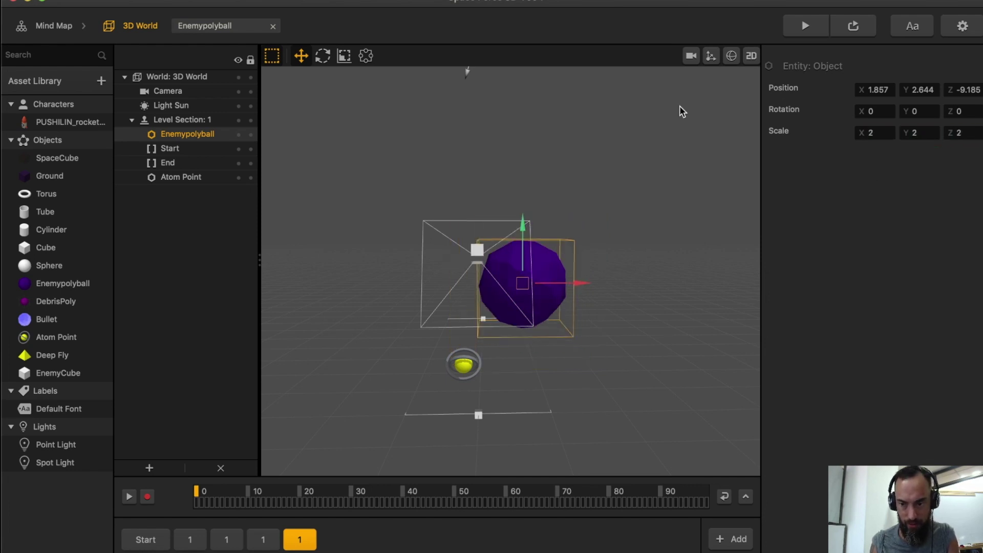
# - Duplicate the Enemypolyball instance and set the copy's scale to 1 on all axes
pyautogui.press('super+d')
pyautogui.press('Tab')
pyautogui.write('1')
pyautogui.press('Tab')
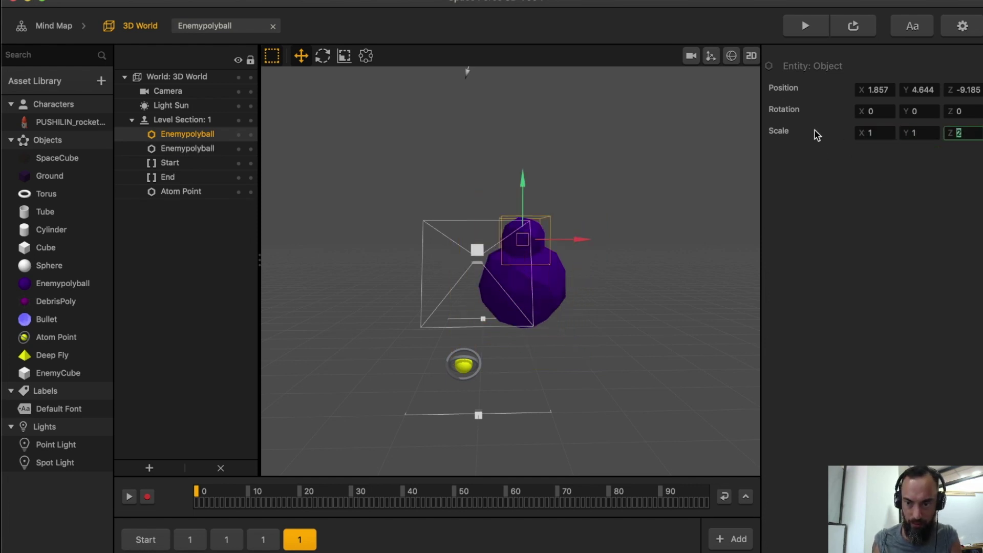
pyautogui.write('1')
pyautogui.press('Return')
pyautogui.click(574, 222)
pyautogui.click(541, 232)
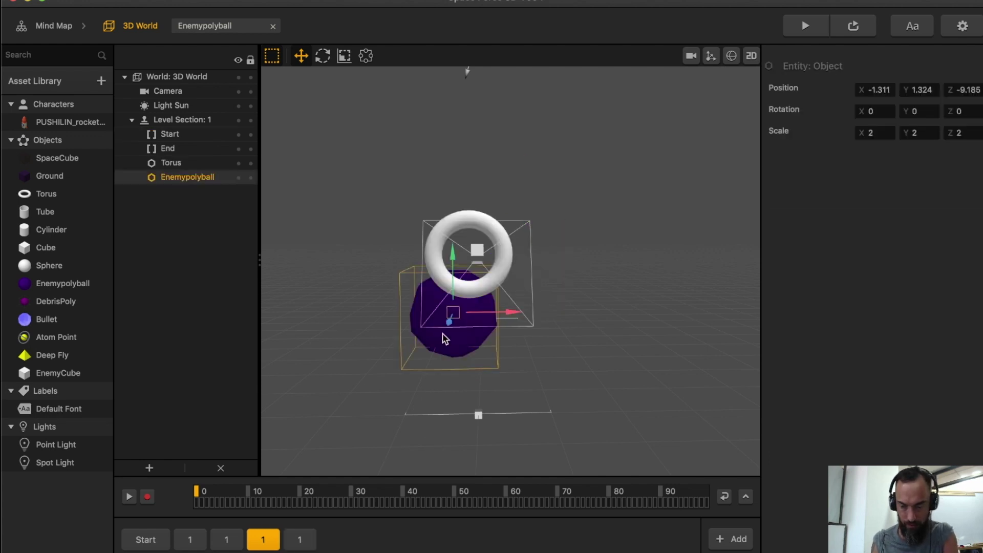
# - Save the project and playtest the asteroid collisions in the preview, switching off the collision debug display and restarting the game
pyautogui.press('super+s')
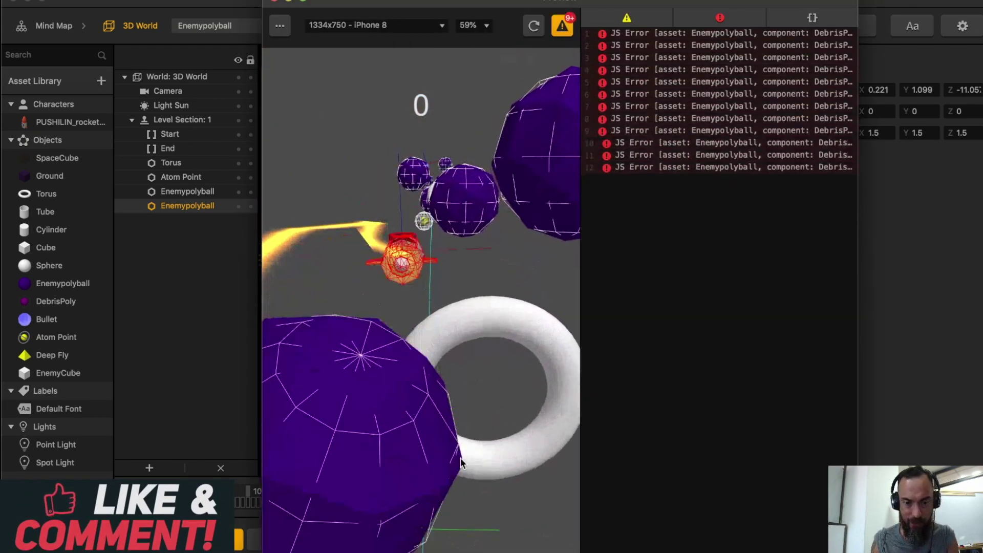
pyautogui.moveTo(501, 390); pyautogui.dragTo(468, 394)
pyautogui.click(280, 26)
pyautogui.click(292, 48)
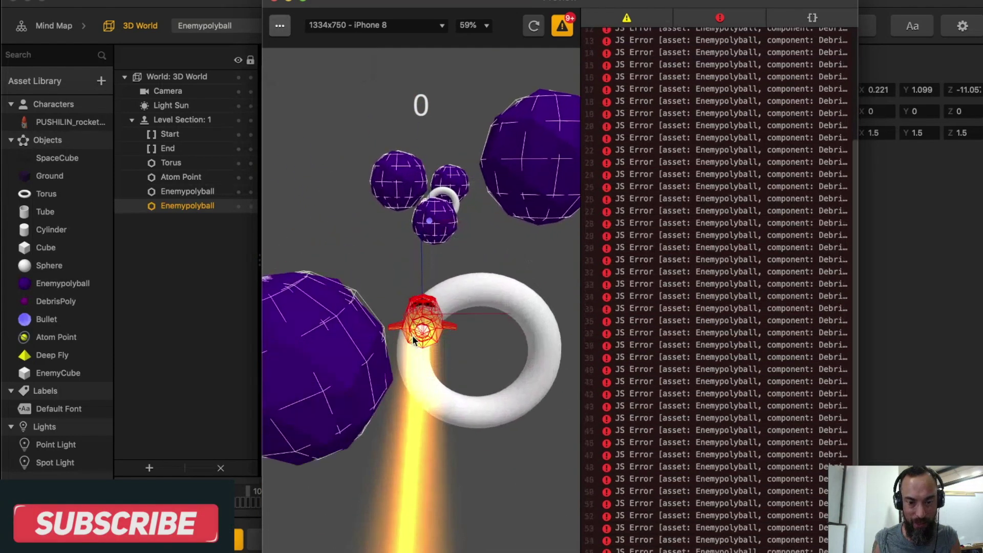
pyautogui.click(280, 25)
pyautogui.click(535, 26)
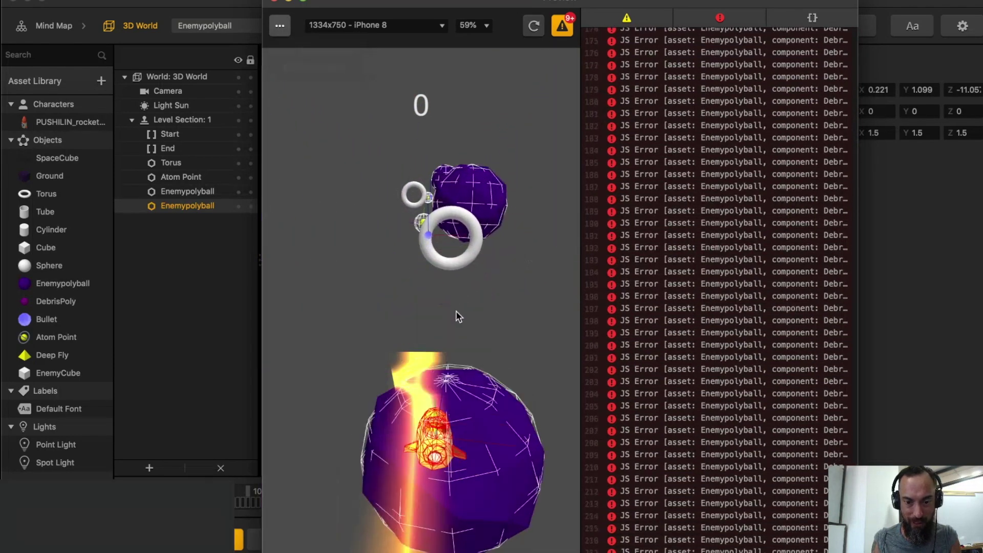
pyautogui.moveTo(410, 385)
pyautogui.mouseDown()
pyautogui.moveTo(408, 355)
pyautogui.moveTo(406, 395)
pyautogui.moveTo(450, 351)
pyautogui.moveTo(407, 371)
pyautogui.mouseUp()
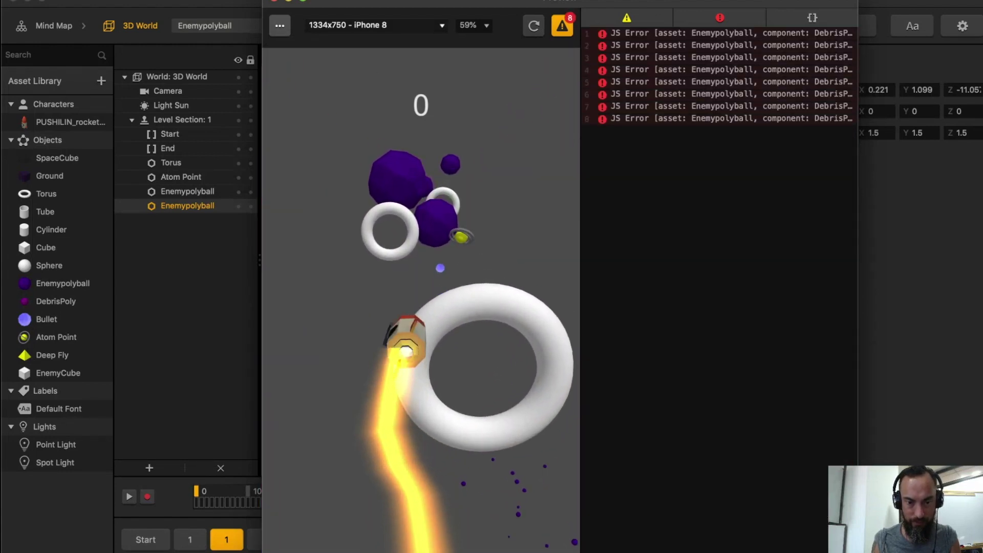
pyautogui.click(275, 1)
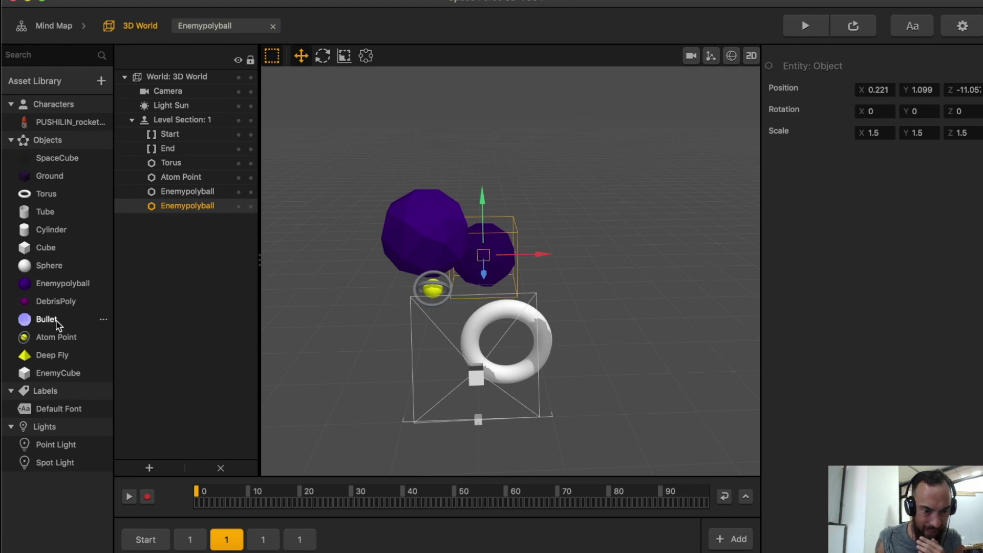
# - Check the node connected to Spawn in the rocket ship's node map
pyautogui.doubleClick(59, 124)
pyautogui.scroll(-2, 250, 197)
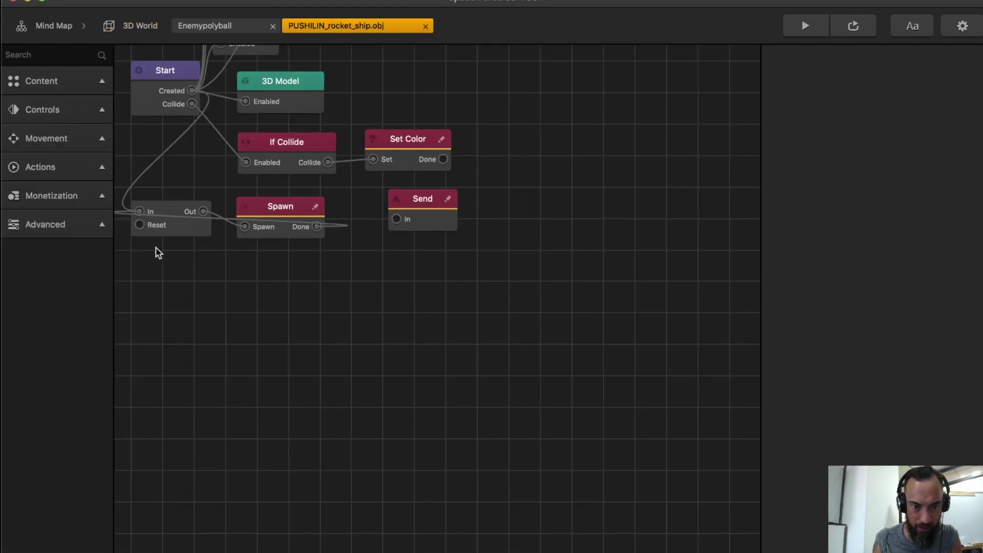
pyautogui.click(174, 235)
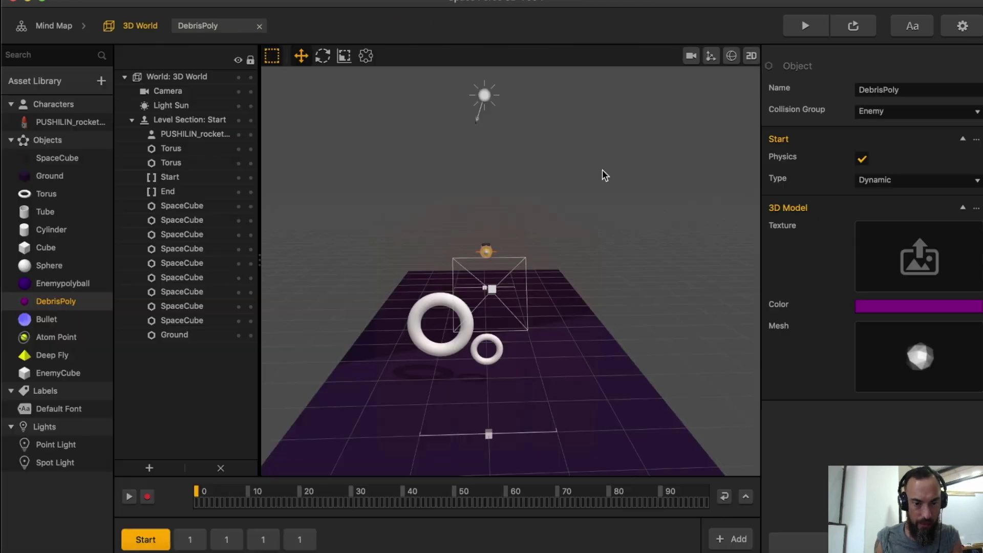
# - Set Enemypolyball's collision group to Enemy and test the game in the preview
pyautogui.click(70, 287)
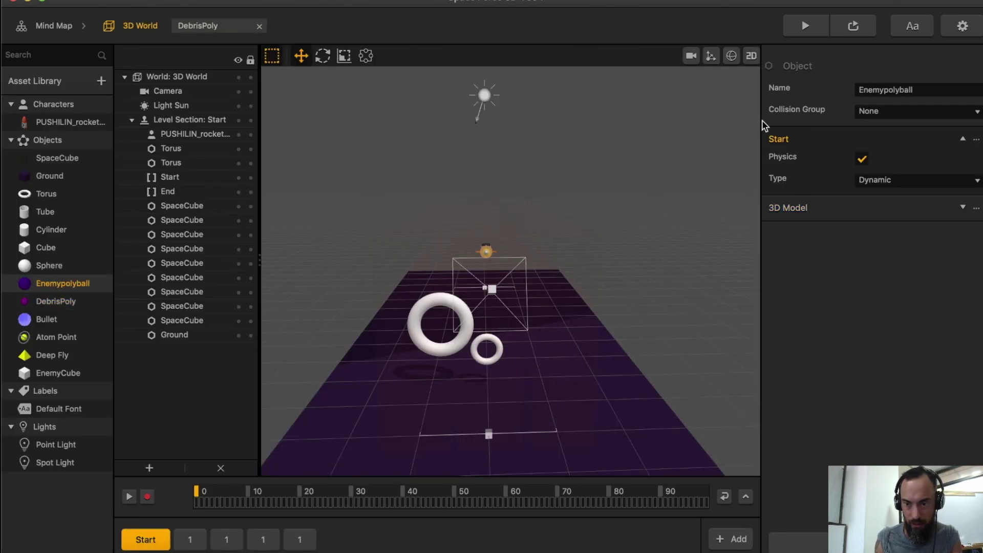
pyautogui.click(916, 111)
pyautogui.click(878, 154)
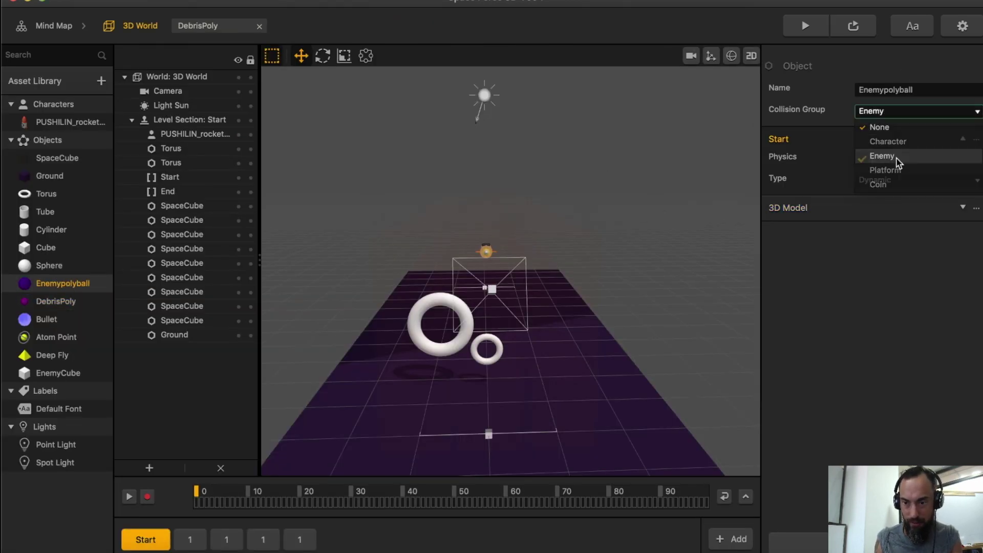
pyautogui.click(815, 32)
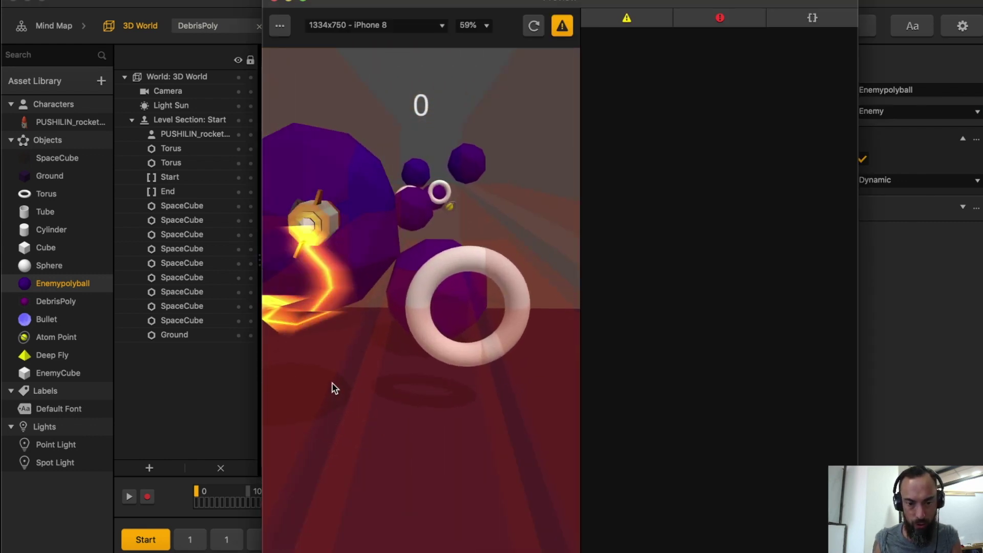
pyautogui.click(274, 1)
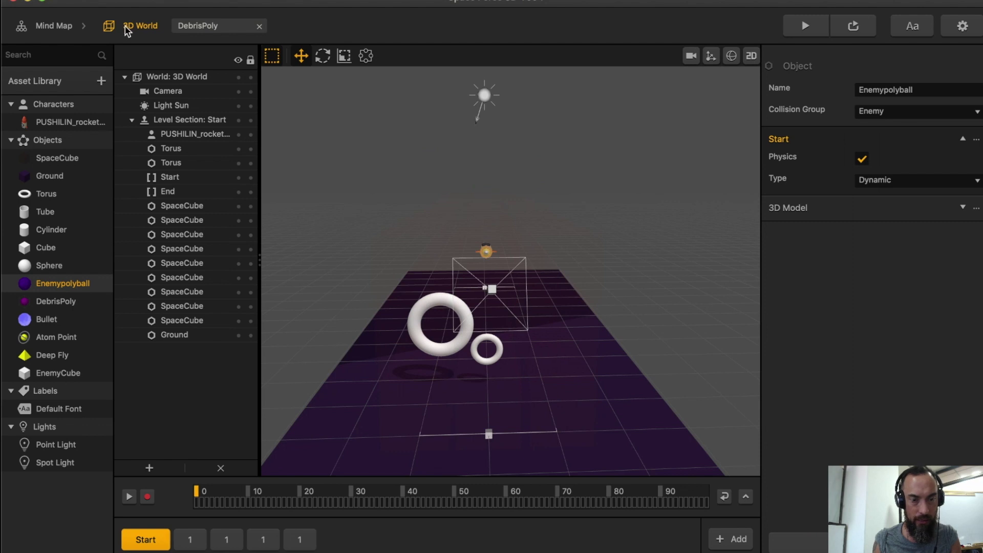
# - Paste a second If Collide node into the rocket ship's node map, connect it to Start's Collide output, and move the Event node aside
pyautogui.click(47, 31)
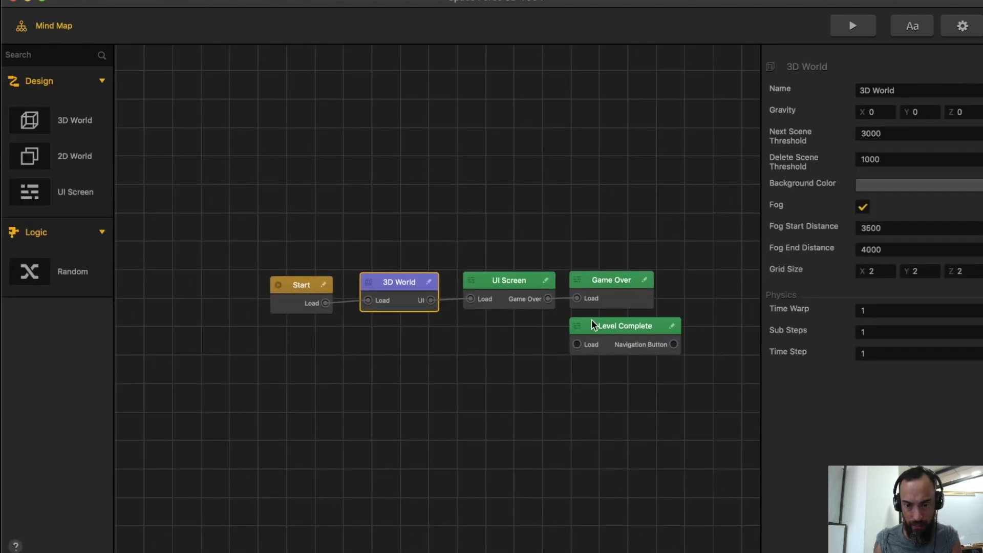
pyautogui.doubleClick(514, 293)
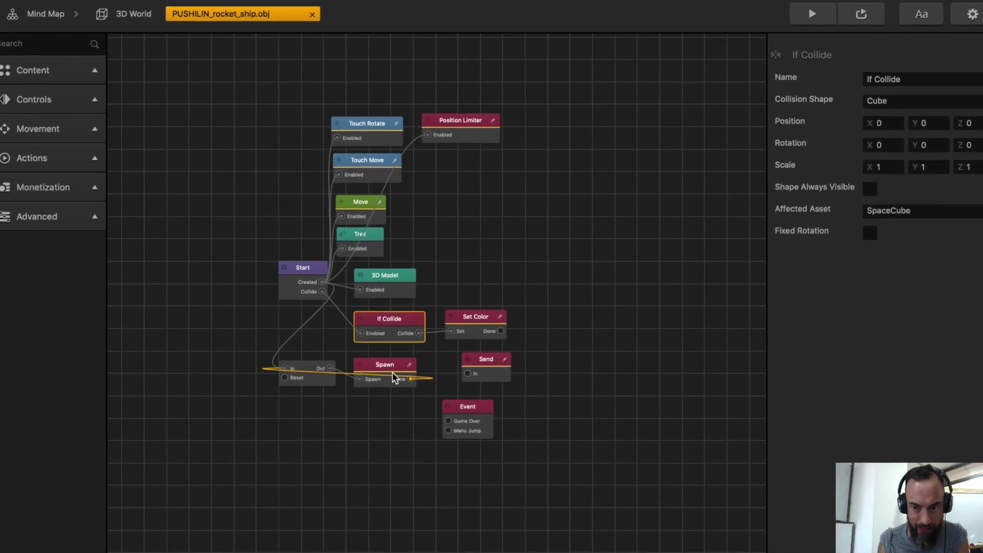
pyautogui.press('super+v')
pyautogui.click(394, 356)
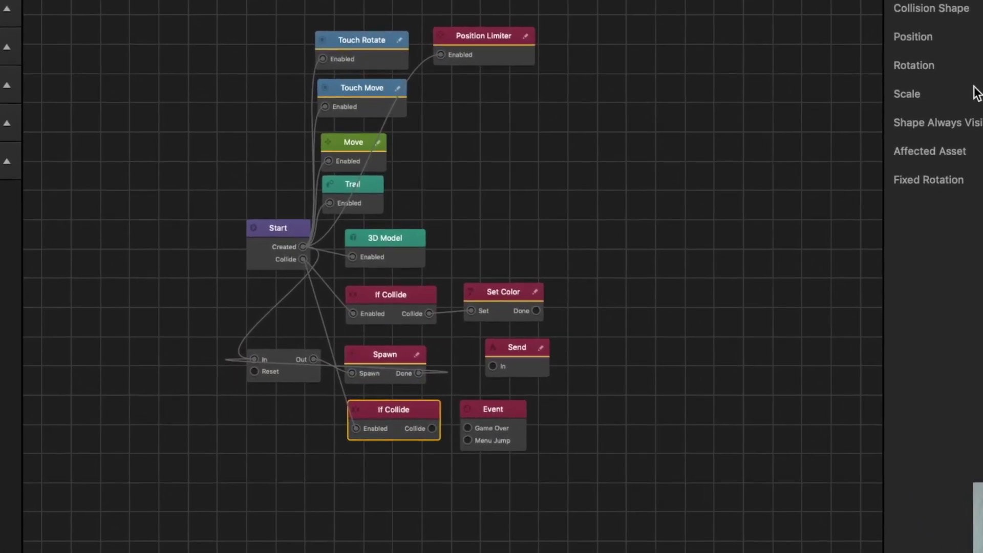
pyautogui.moveTo(502, 411); pyautogui.dragTo(608, 410)
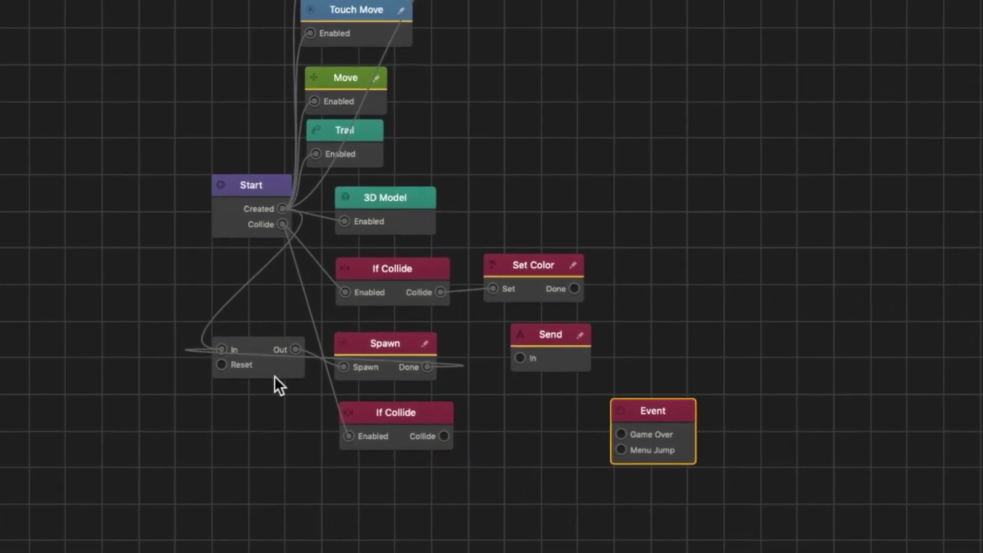
# - Duplicate the node feeding Spawn, wire the copy between the new If Collide and Event's Game Over input, and save the project
pyautogui.click(261, 369)
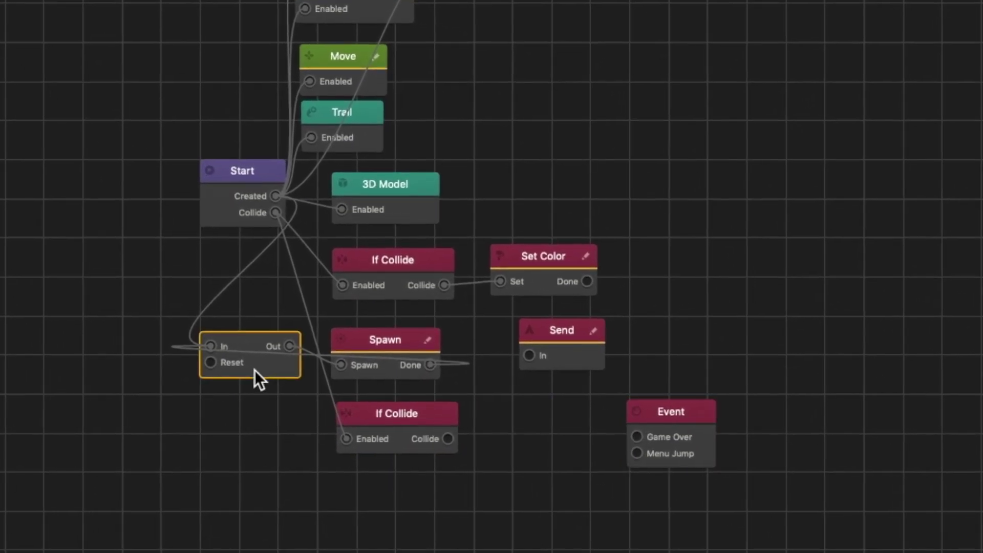
pyautogui.keyDown('alt'); pyautogui.moveTo(293, 376); pyautogui.dragTo(296, 427); pyautogui.keyUp('alt')
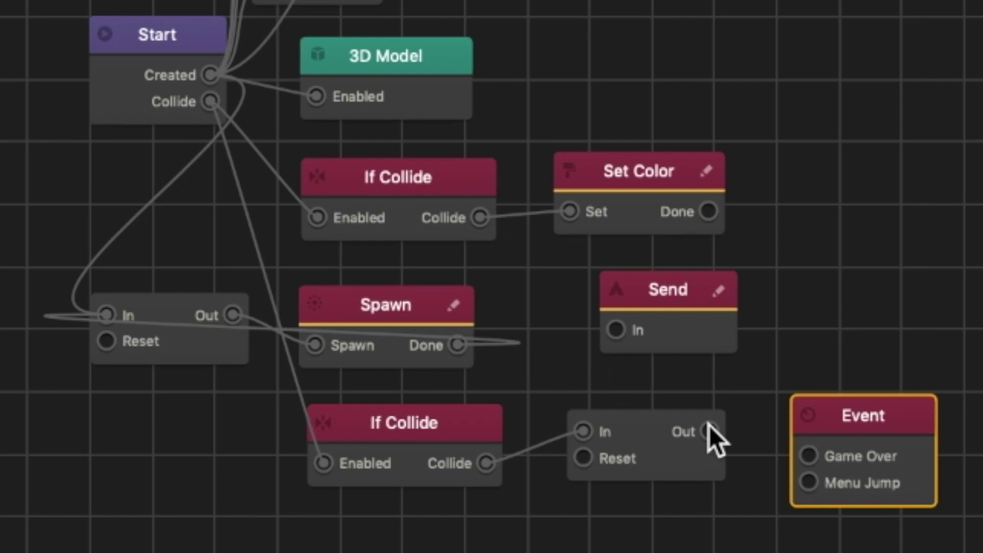
pyautogui.moveTo(709, 429); pyautogui.dragTo(809, 455)
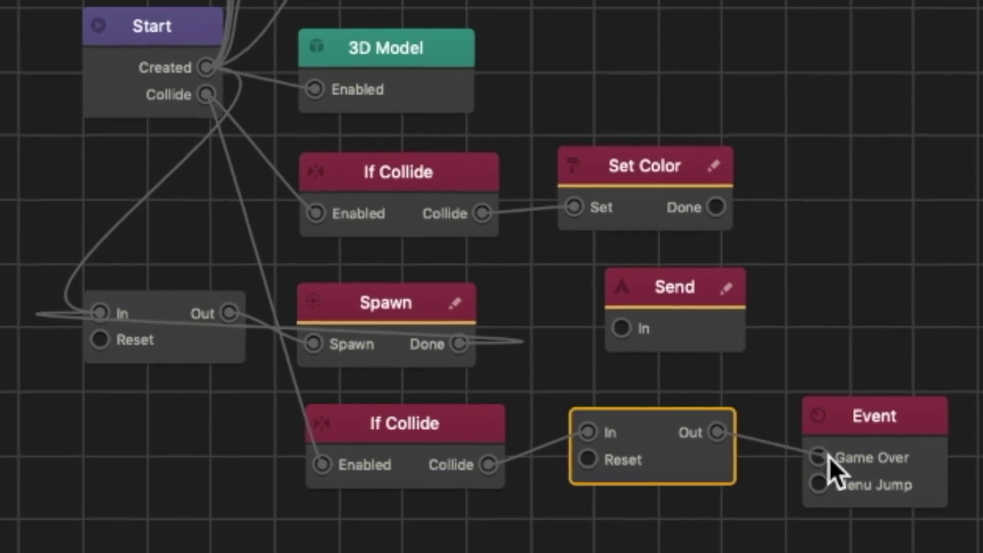
pyautogui.press('super+s')
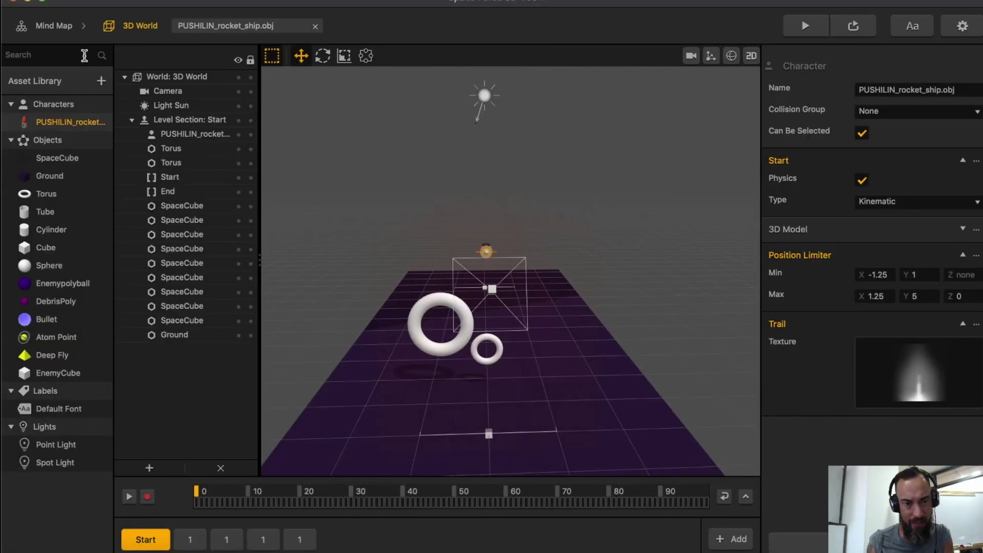
# - Add a Default Font label to the Game Over screen and position it at X 320, Y 999
pyautogui.click(53, 26)
pyautogui.doubleClick(619, 283)
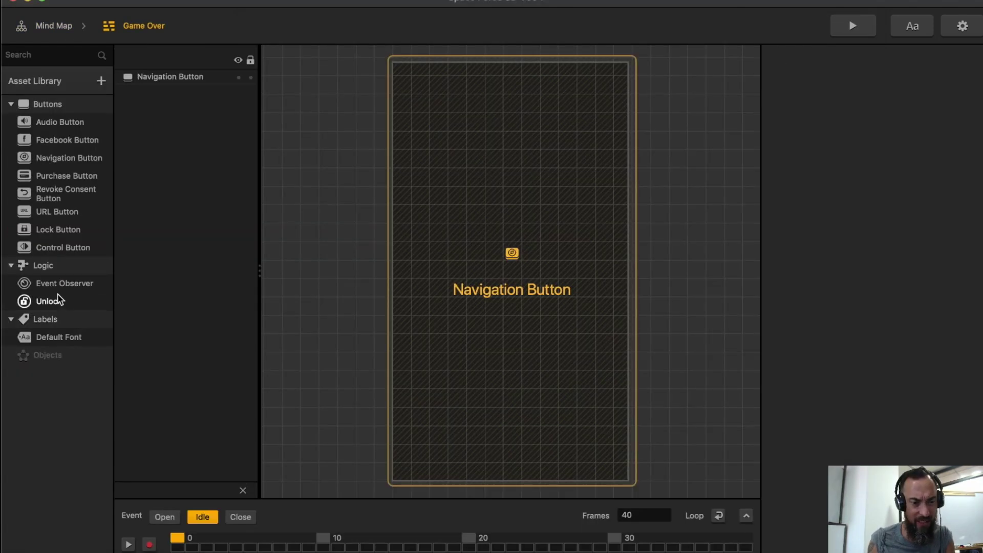
pyautogui.moveTo(436, 196); pyautogui.dragTo(483, 166)
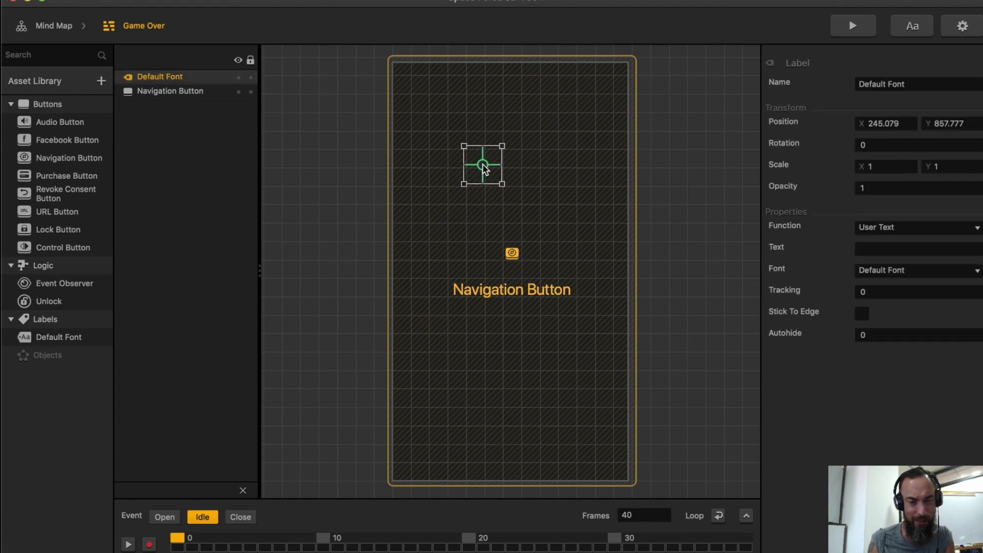
pyautogui.click(900, 121)
pyautogui.write('320')
pyautogui.press('Tab')
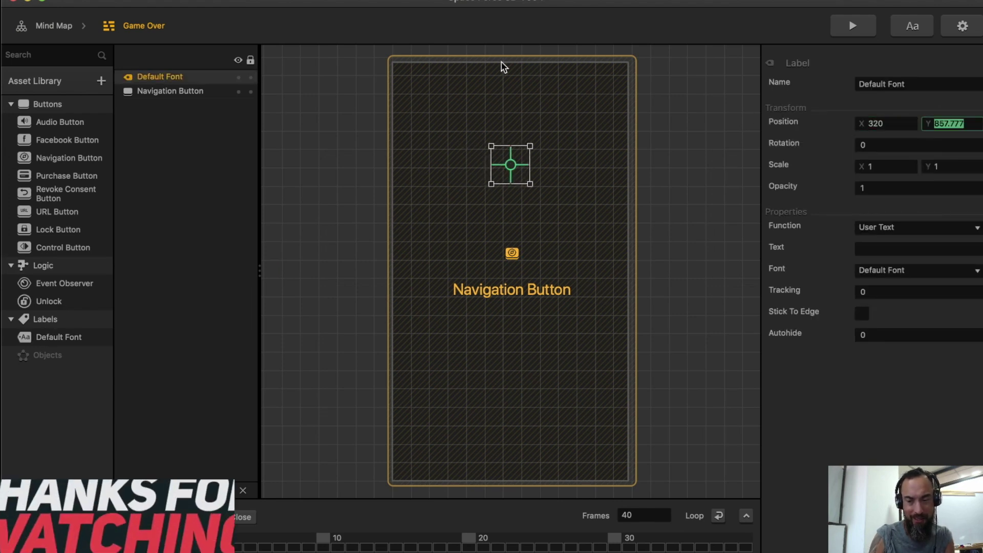
pyautogui.write('99')
pyautogui.press('Tab')
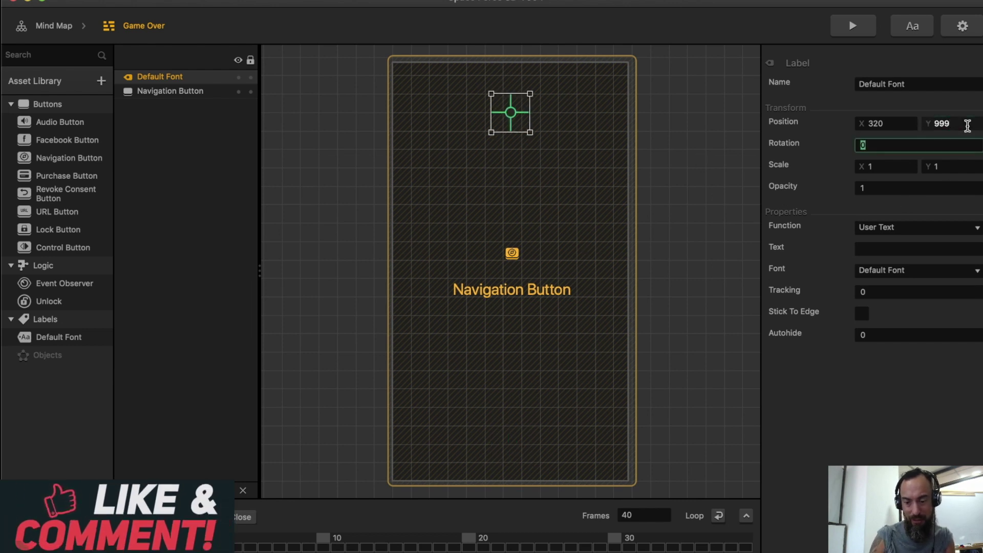
# - Set the label's scale to 2 on both axes and its text to "Game Over"
pyautogui.press('Tab')
pyautogui.write('2')
pyautogui.press('Tab')
pyautogui.write('2')
pyautogui.click(936, 249)
pyautogui.write('Game Over')
pyautogui.press('Return')
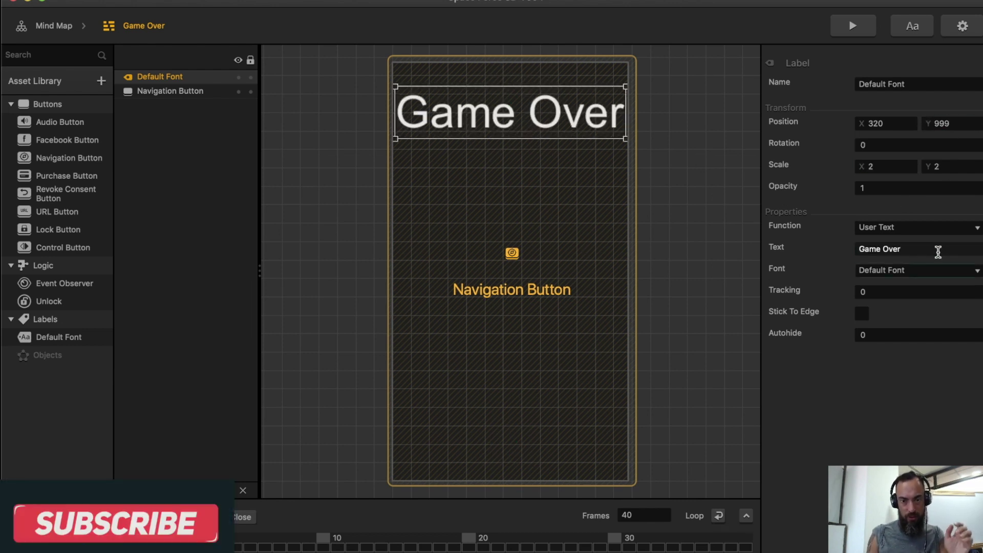
# - Set the Game Over label's scale to 1.5 and test the game in the preview
pyautogui.click(902, 164)
pyautogui.write('1.')
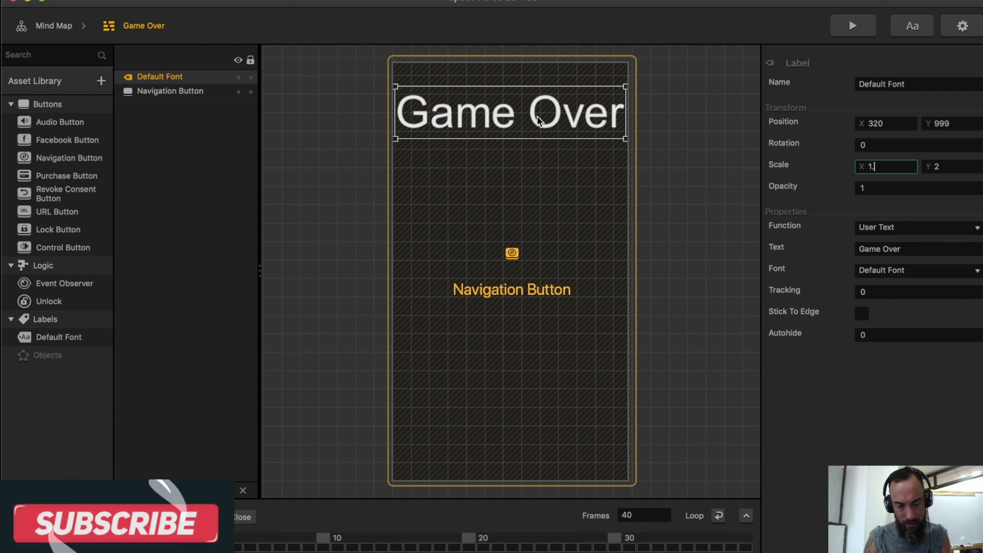
pyautogui.write('5')
pyautogui.click(735, 206)
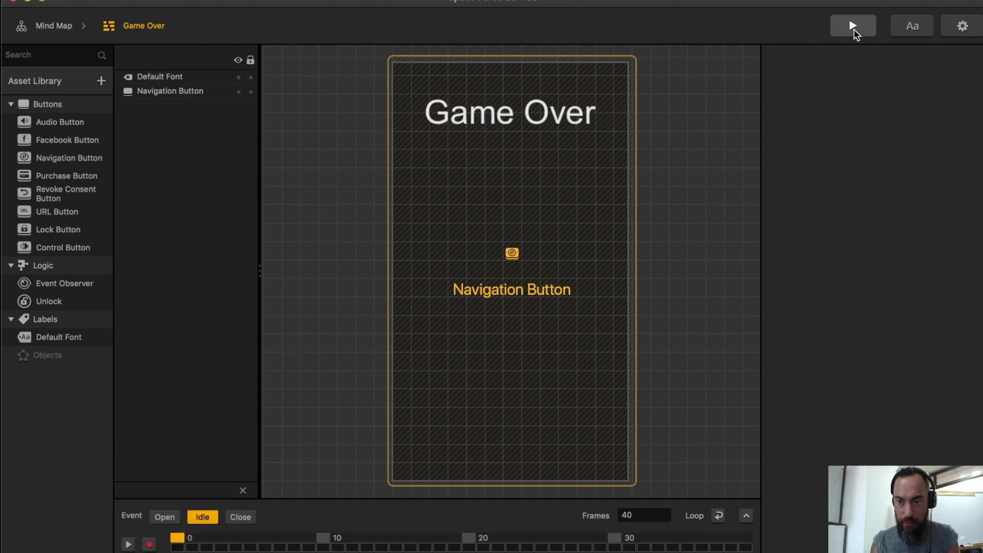
pyautogui.click(853, 27)
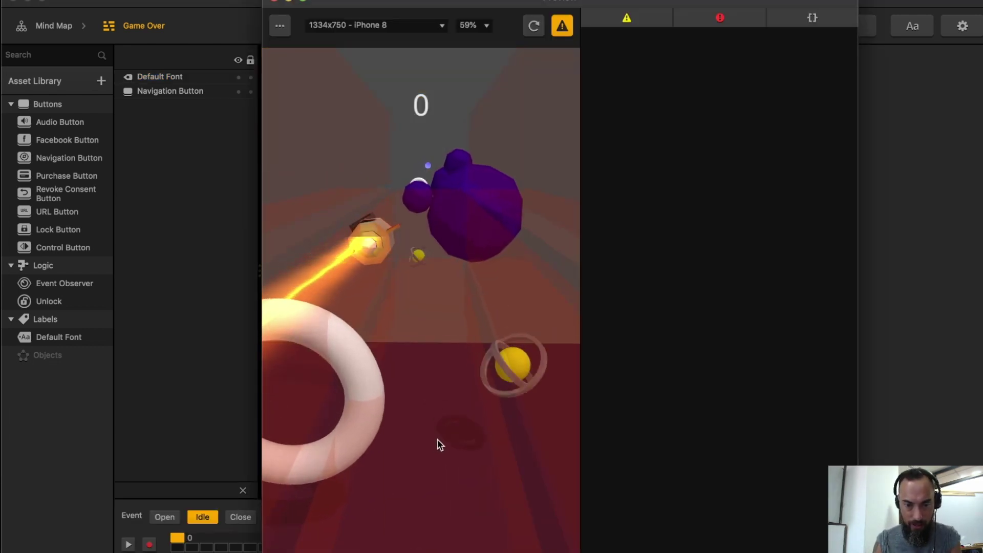
pyautogui.click(276, 1)
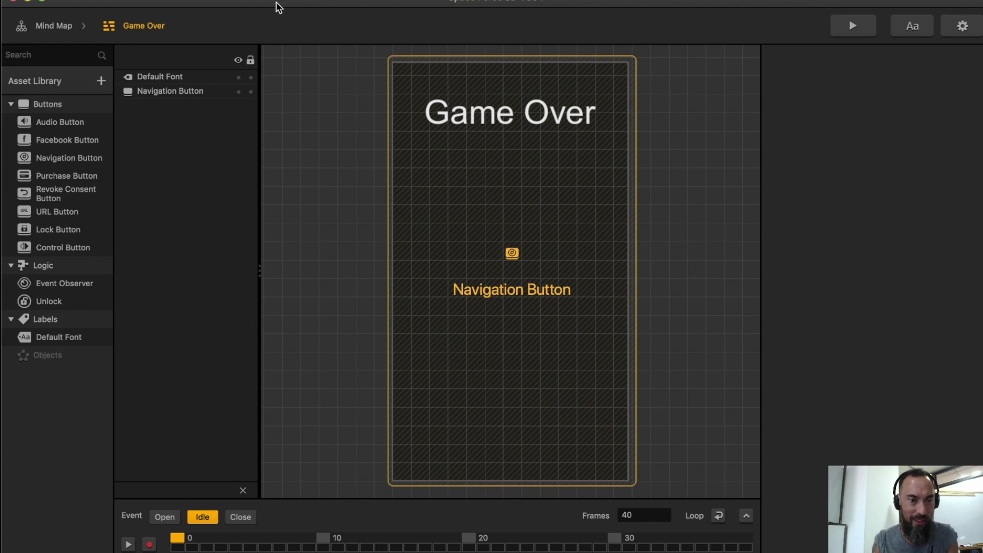
# - Open the rocket ship's node map from the 3D World and add a Debris Explosion node below the Event node
pyautogui.click(51, 26)
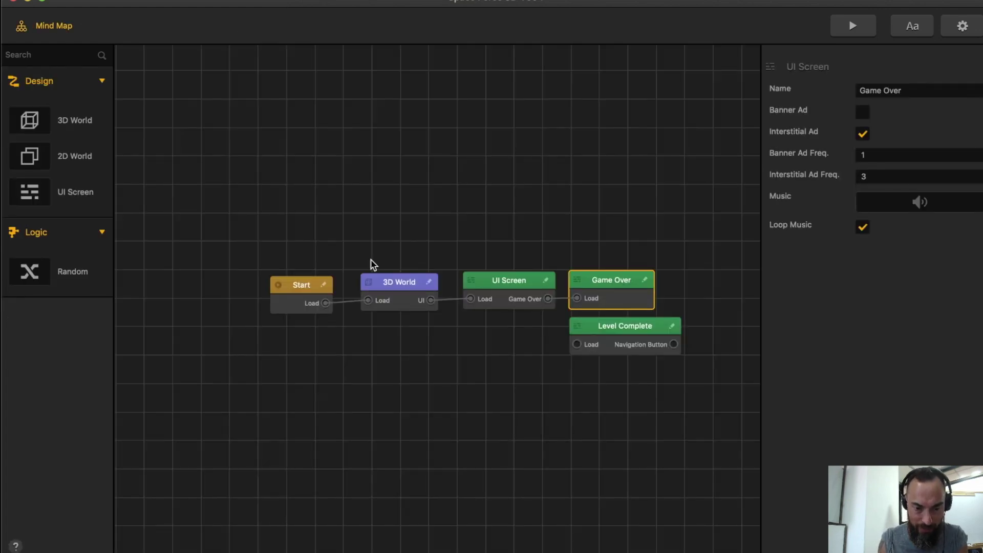
pyautogui.doubleClick(413, 283)
pyautogui.doubleClick(64, 117)
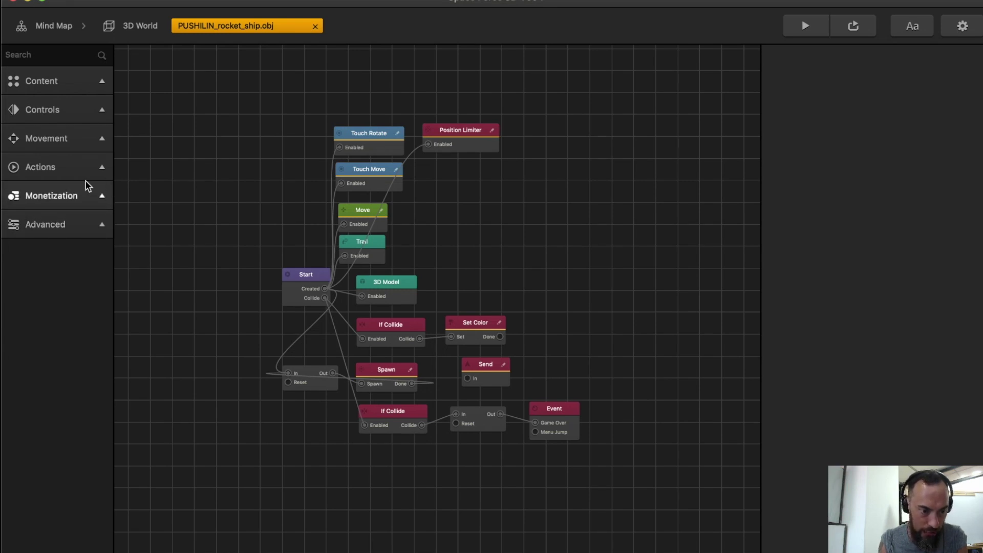
pyautogui.click(77, 138)
pyautogui.click(48, 487)
pyautogui.scroll(-10, 48, 439)
pyautogui.scroll(1, 50, 438)
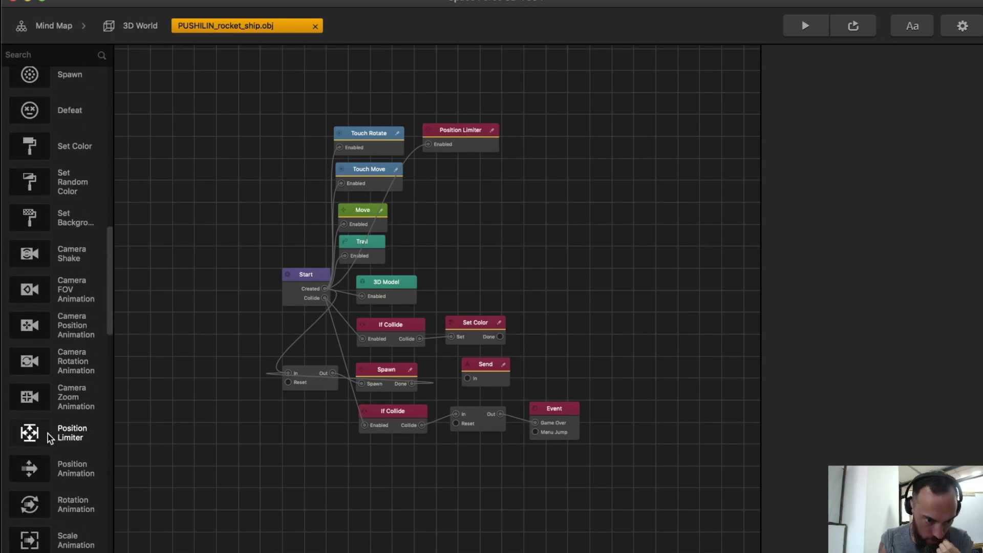
pyautogui.scroll(-15, 57, 420)
pyautogui.moveTo(61, 439); pyautogui.dragTo(496, 485)
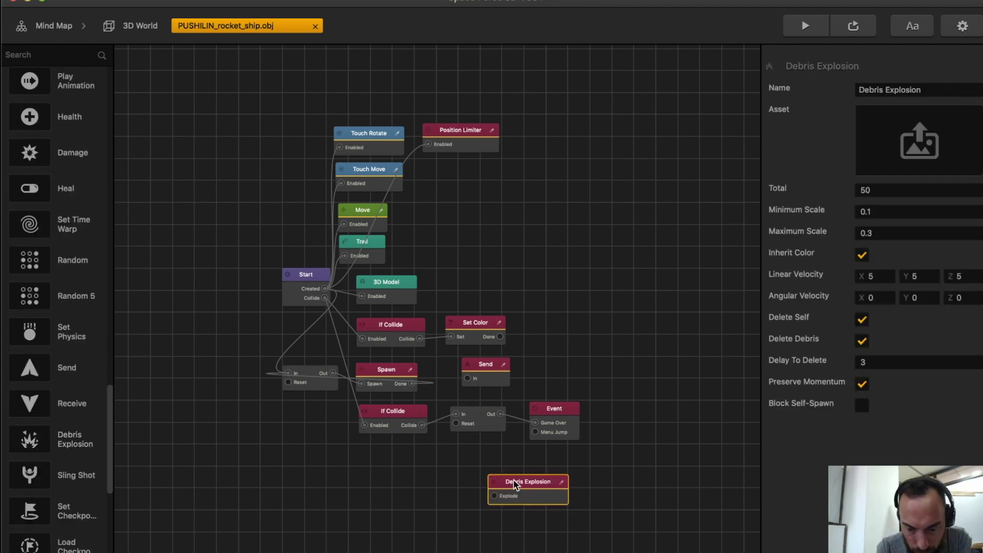
# - Create a cube object in the 3D World and name it DebrisShip
pyautogui.click(133, 26)
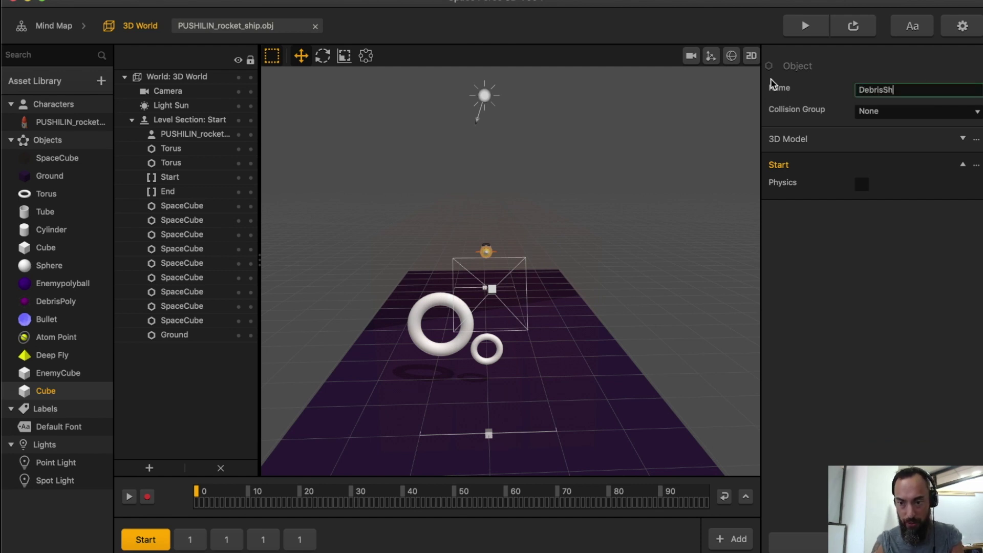
pyautogui.write('ip')
pyautogui.click(46, 374)
# - Open DebrisShip's node map and wire a Set Random Color node to Start's Created output
pyautogui.doubleClick(54, 391)
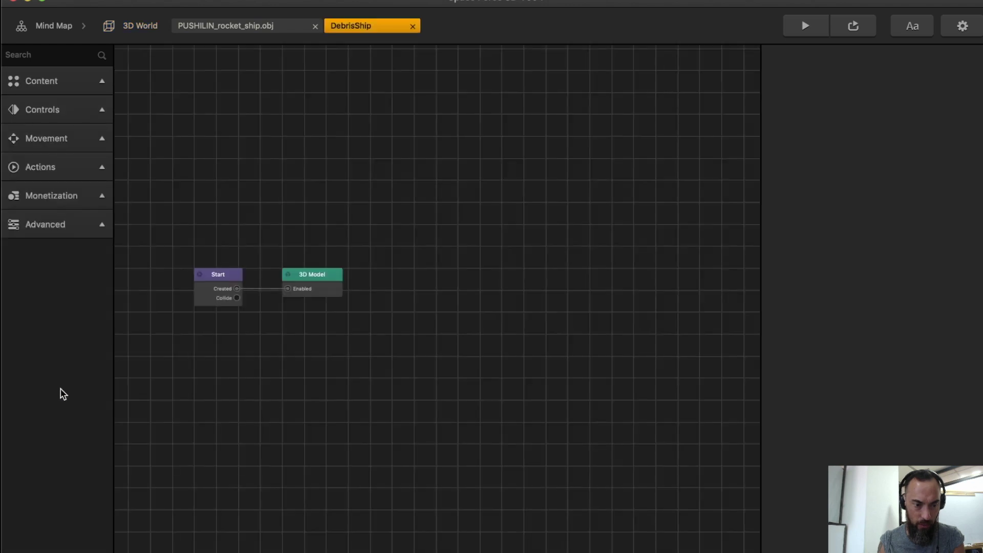
pyautogui.click(66, 167)
pyautogui.scroll(-10, 58, 229)
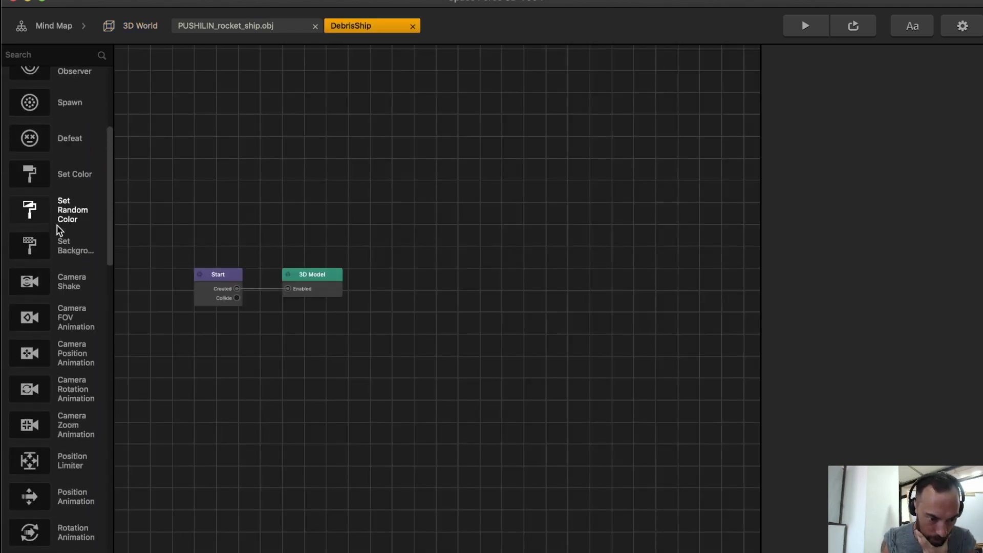
pyautogui.scroll(-5, 58, 229)
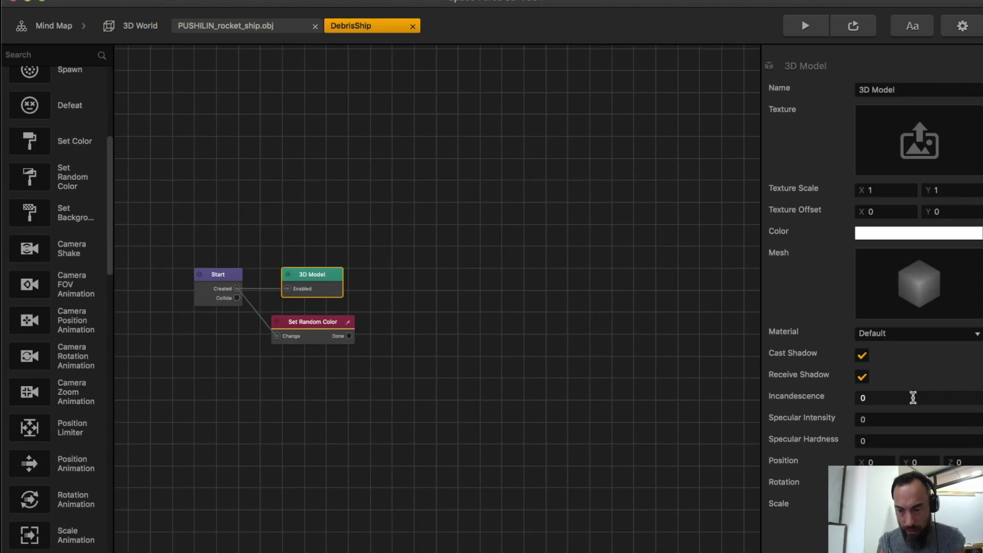
# - Set the DebrisShip 3D Model's incandescence to 0.8 and specular intensity to 1
pyautogui.moveTo(909, 403); pyautogui.dragTo(831, 402)
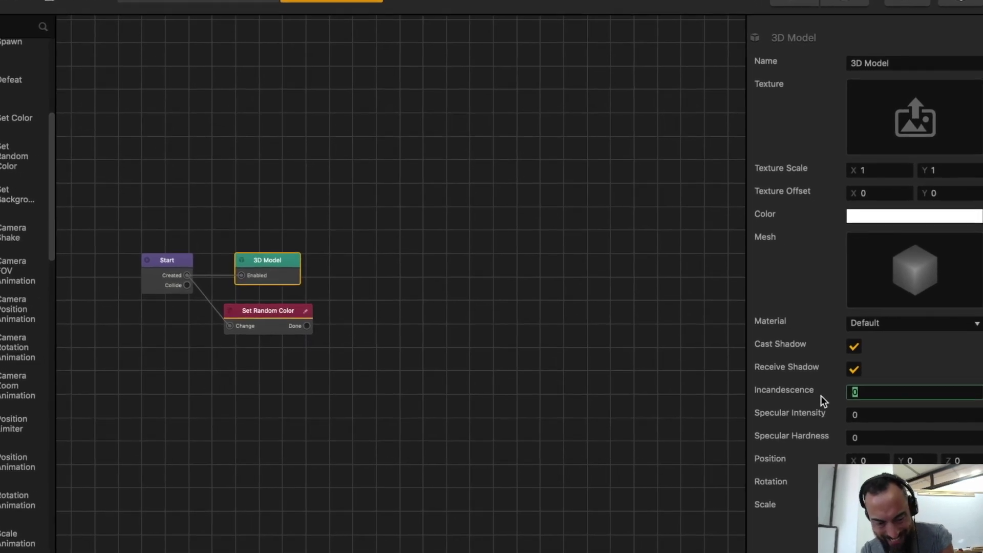
pyautogui.write('0.8')
pyautogui.press('Tab')
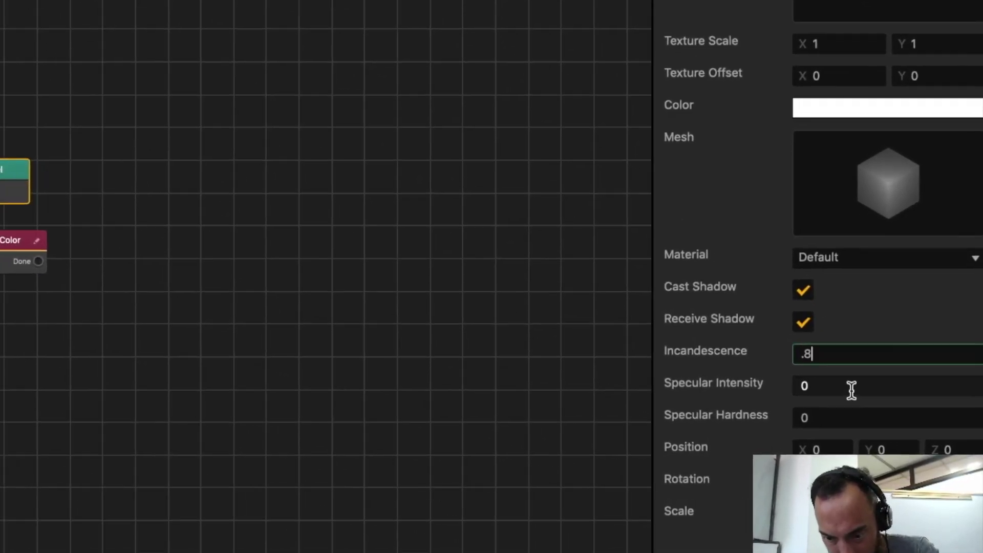
pyautogui.write('1')
pyautogui.press('Tab')
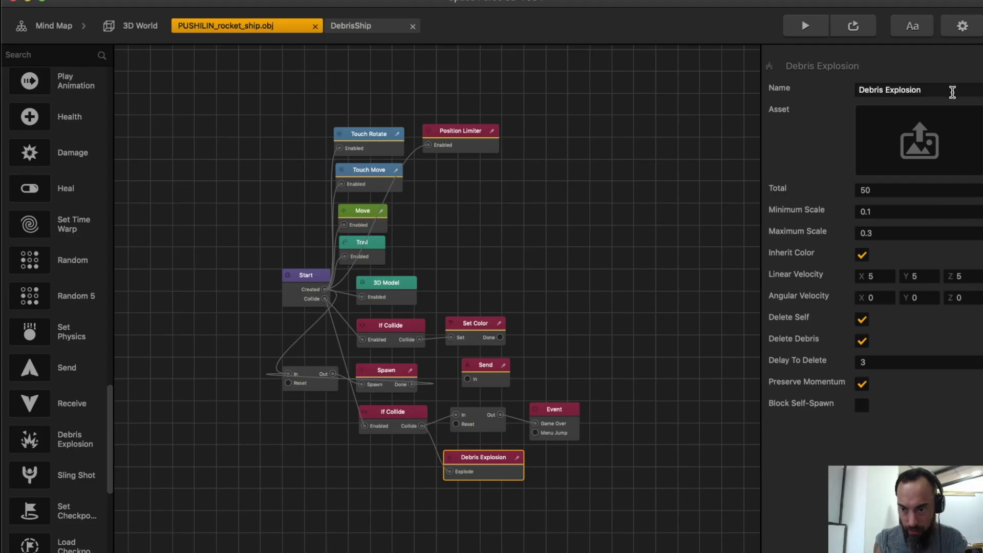
# - Assign DebrisShip as the asset of the rocket ship's Debris Explosion node and test the game in the preview
pyautogui.click(919, 141)
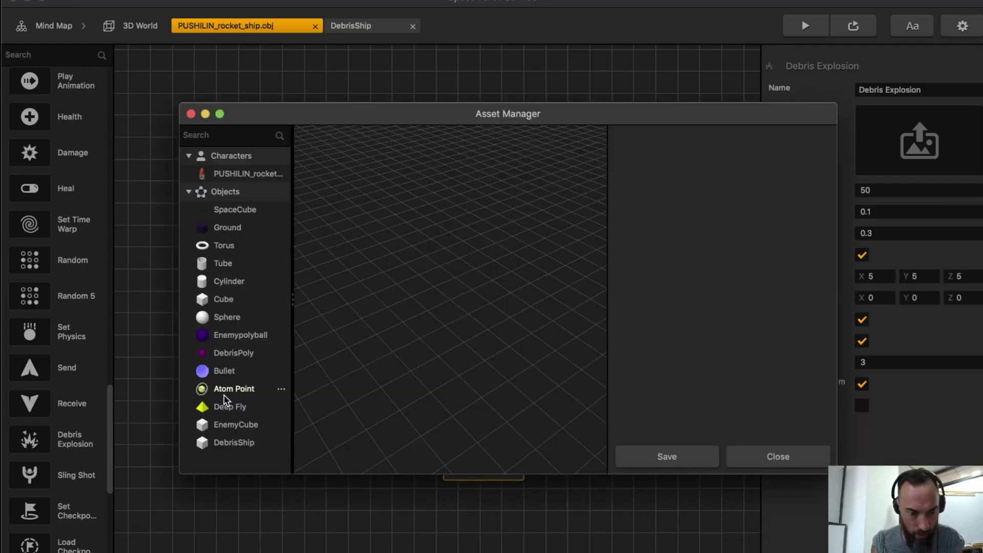
pyautogui.click(234, 444)
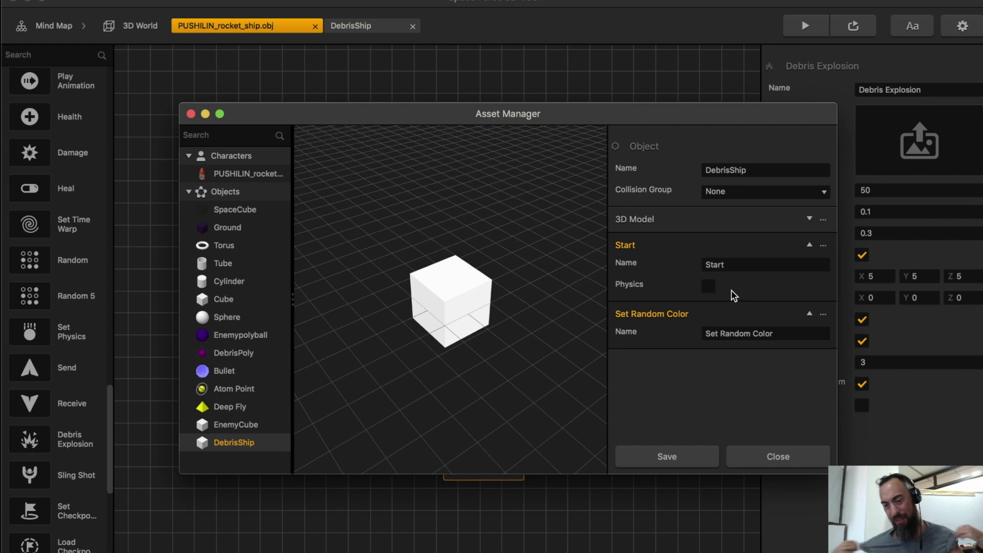
pyautogui.click(667, 456)
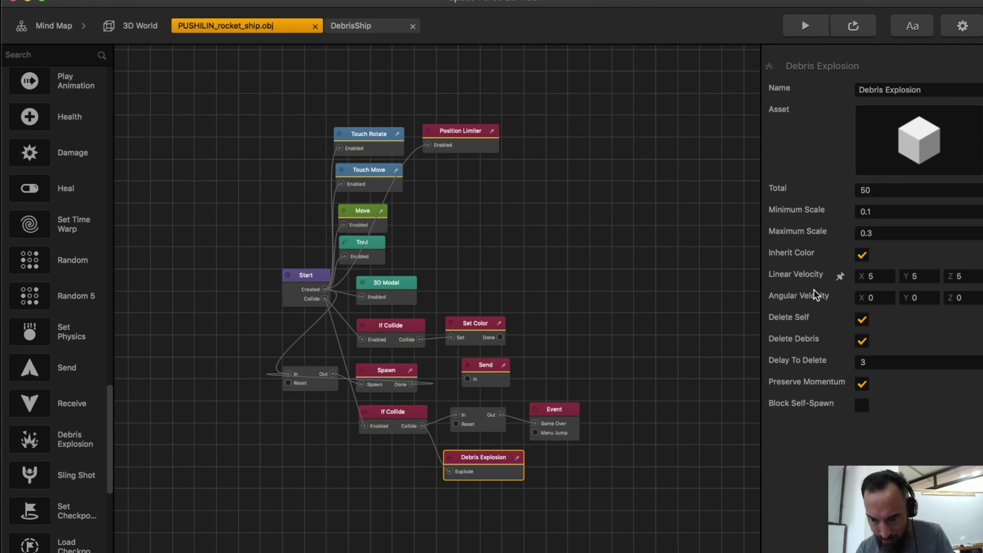
pyautogui.click(805, 26)
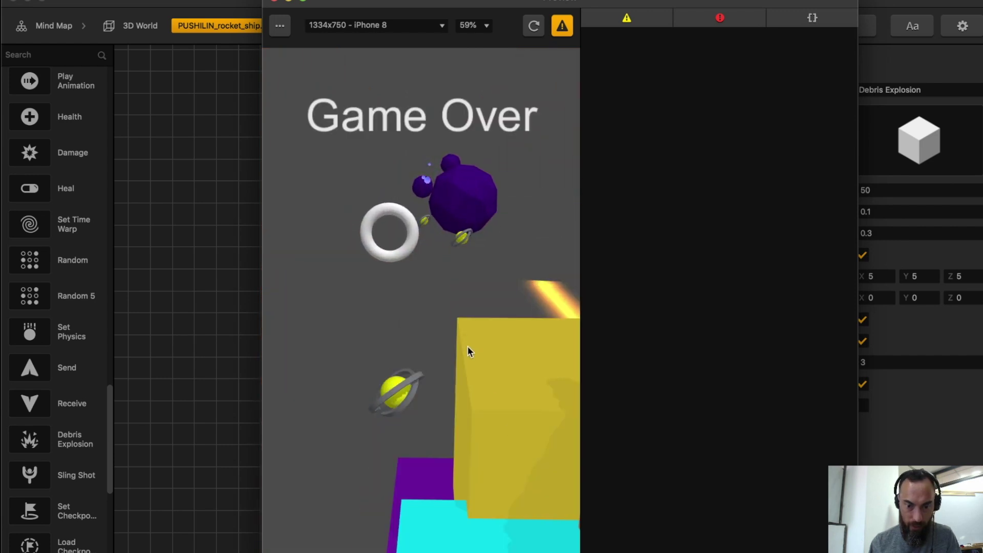
pyautogui.click(275, 0)
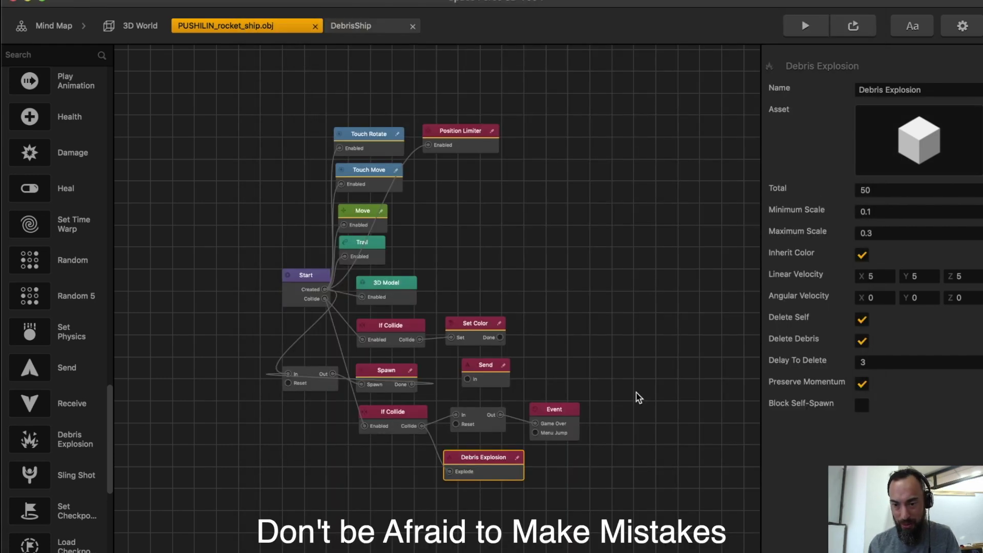
# - Enable physics for DebrisShip through the Debris Explosion's asset settings
pyautogui.click(955, 117)
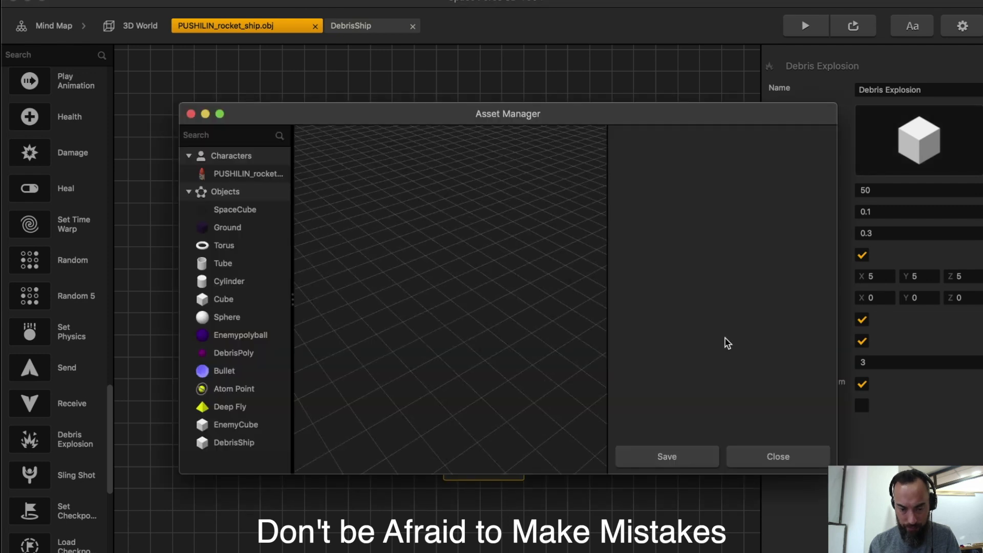
pyautogui.click(228, 441)
pyautogui.click(708, 286)
pyautogui.scroll(-2, 774, 346)
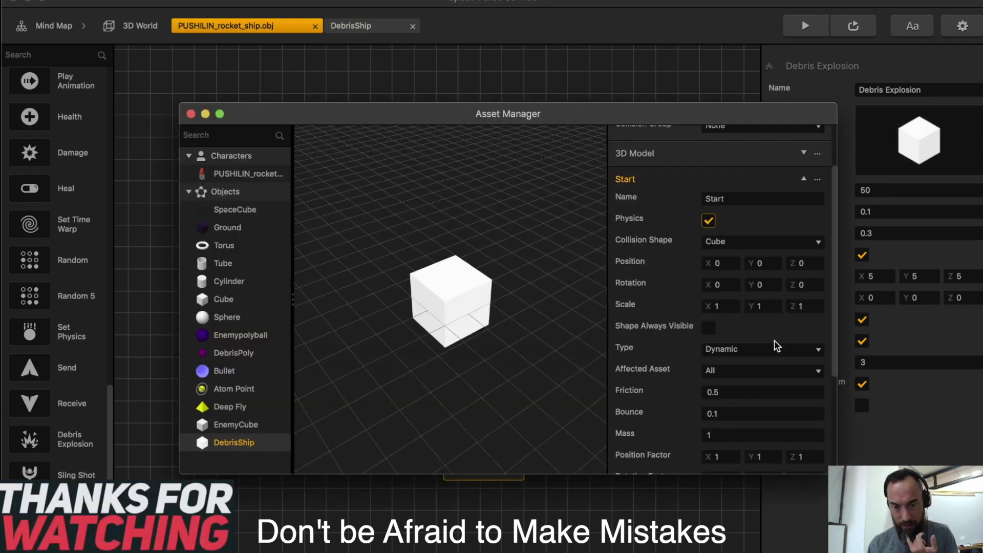
pyautogui.click(840, 234)
# - Set the Debris Explosion's minimum scale to 0.05 and maximum scale to 0.2
pyautogui.click(869, 212)
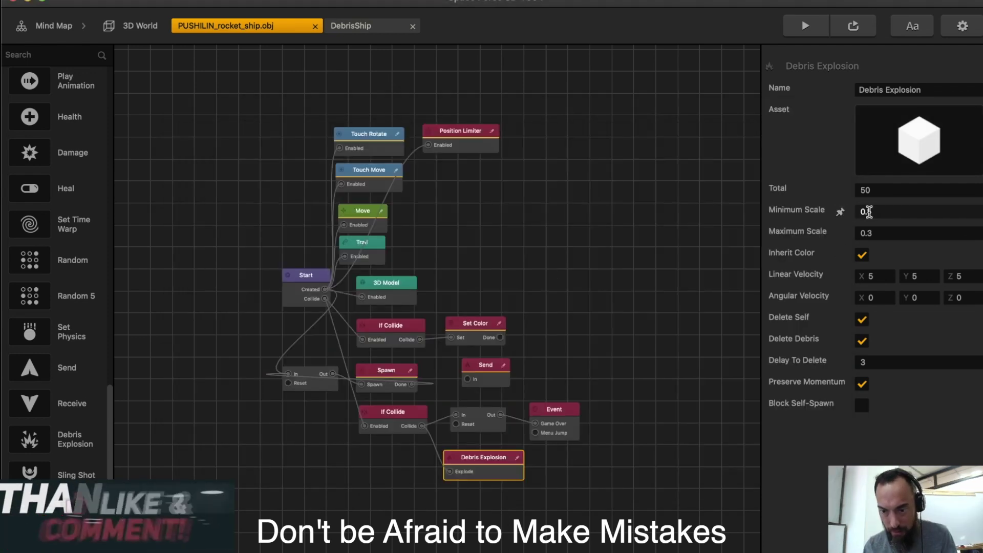
pyautogui.write('0')
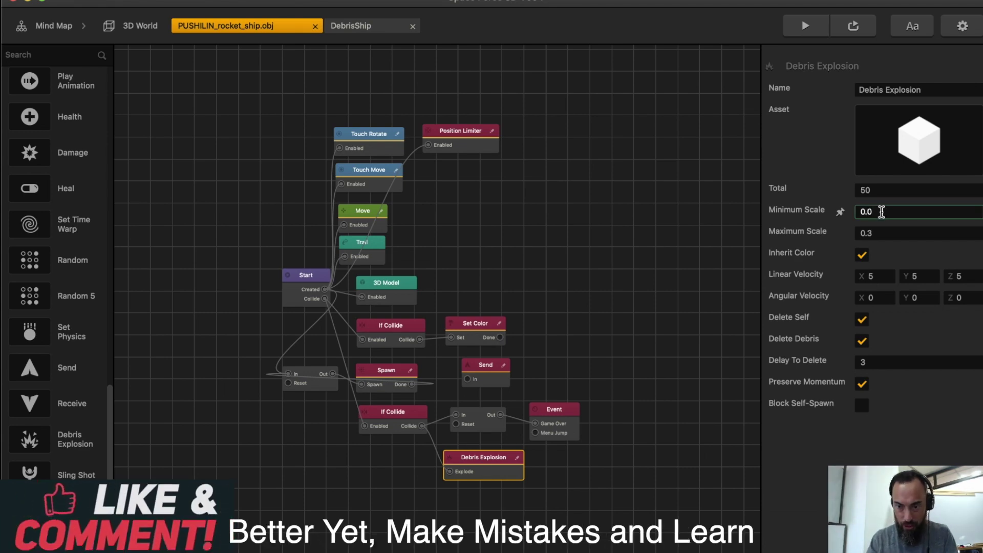
pyautogui.write('5')
pyautogui.press('Tab')
pyautogui.write('0.2')
pyautogui.press('Tab')
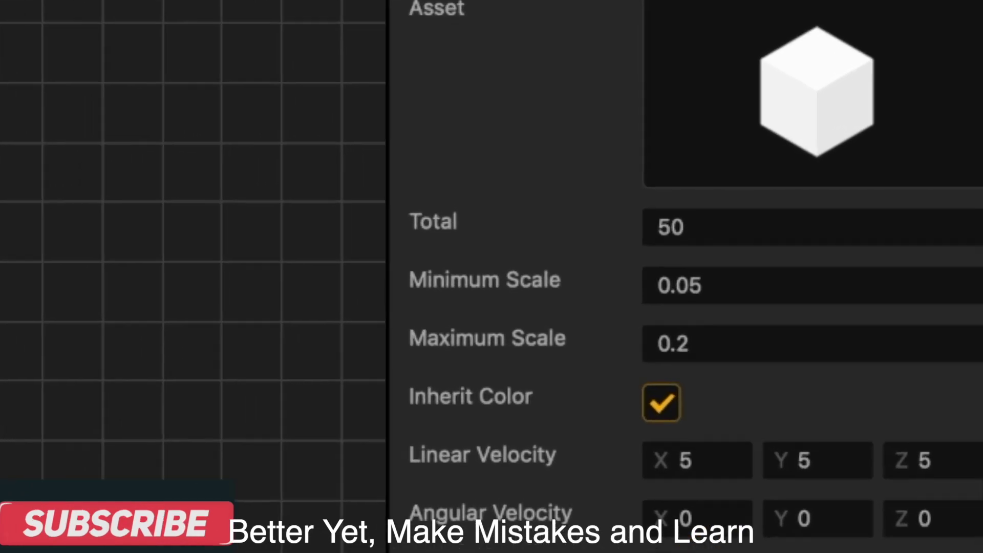
# - Test the explosion in the preview and reduce the Debris Explosion's maximum scale to 0.1
pyautogui.click(805, 26)
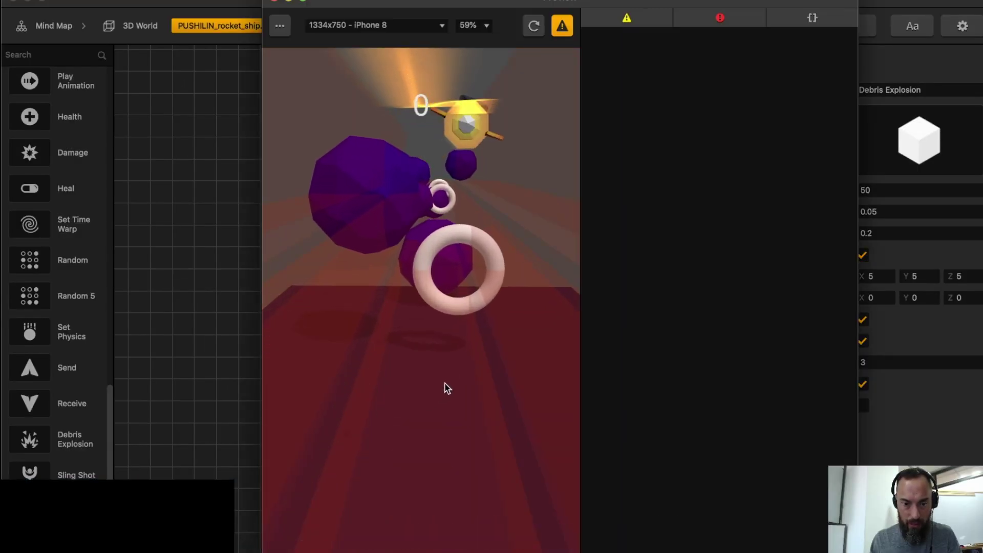
pyautogui.click(277, 2)
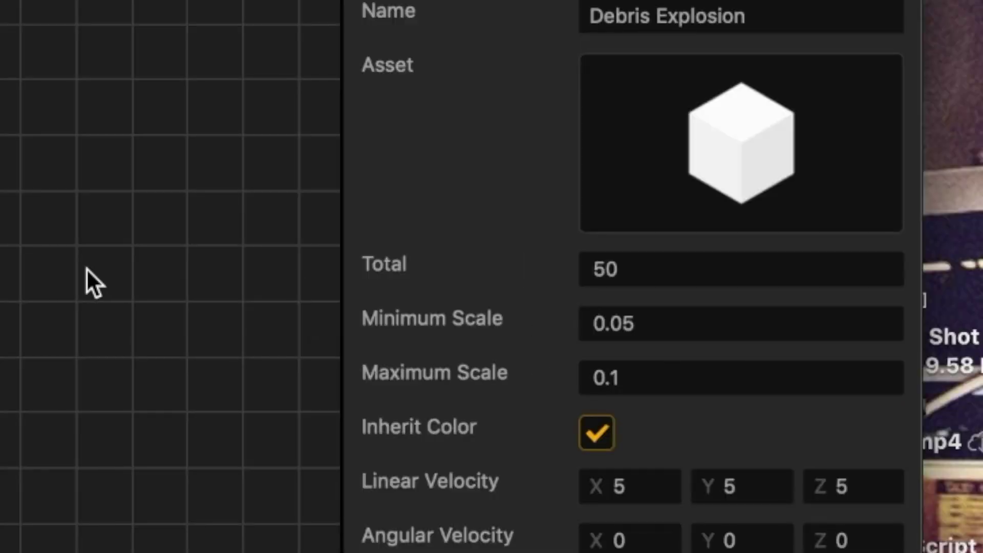
pyautogui.click(82, 287)
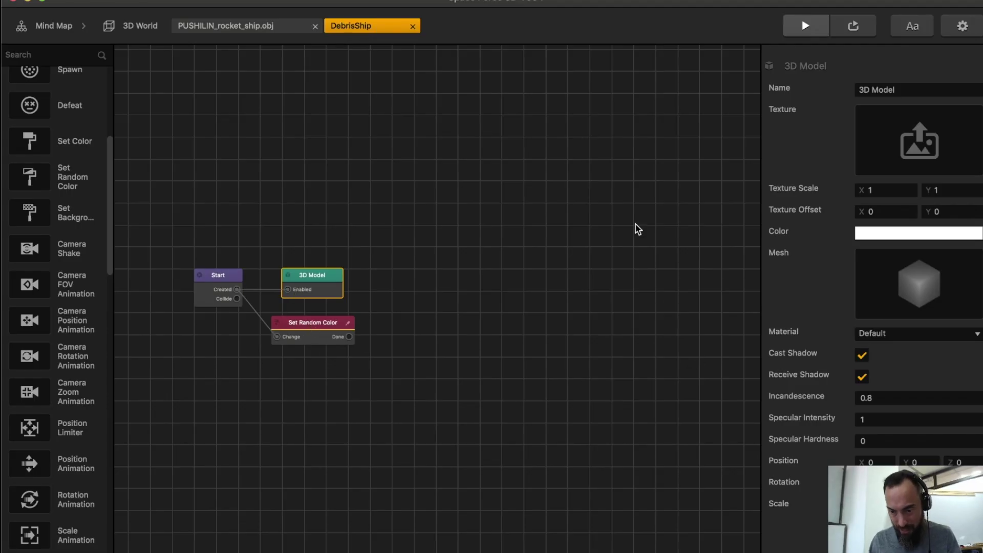
# - Set the physics of DebrisShip's Start node to friction 0, bounce 1 and mass 0.1
pyautogui.click(199, 273)
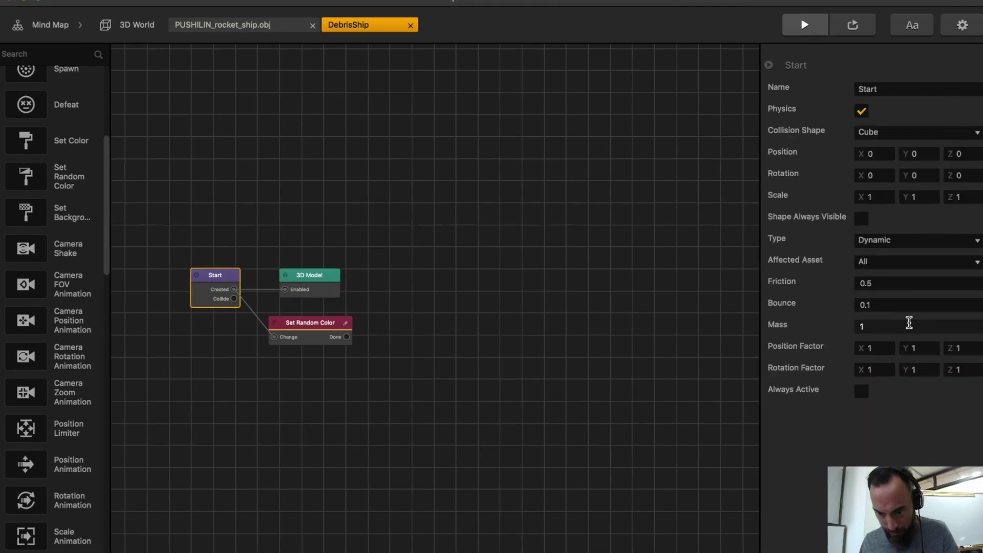
pyautogui.click(889, 284)
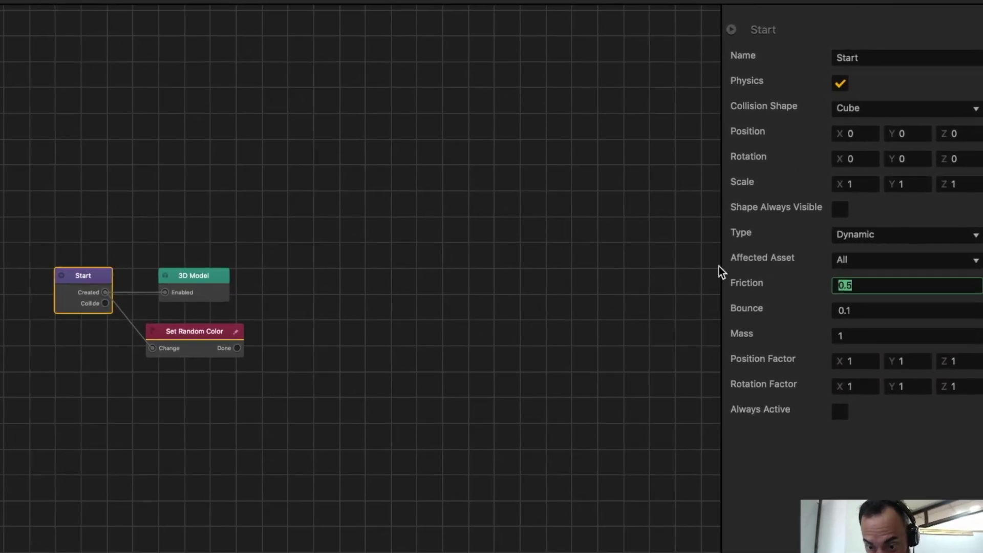
pyautogui.write('0')
pyautogui.press('Tab')
pyautogui.write('1')
pyautogui.press('Tab')
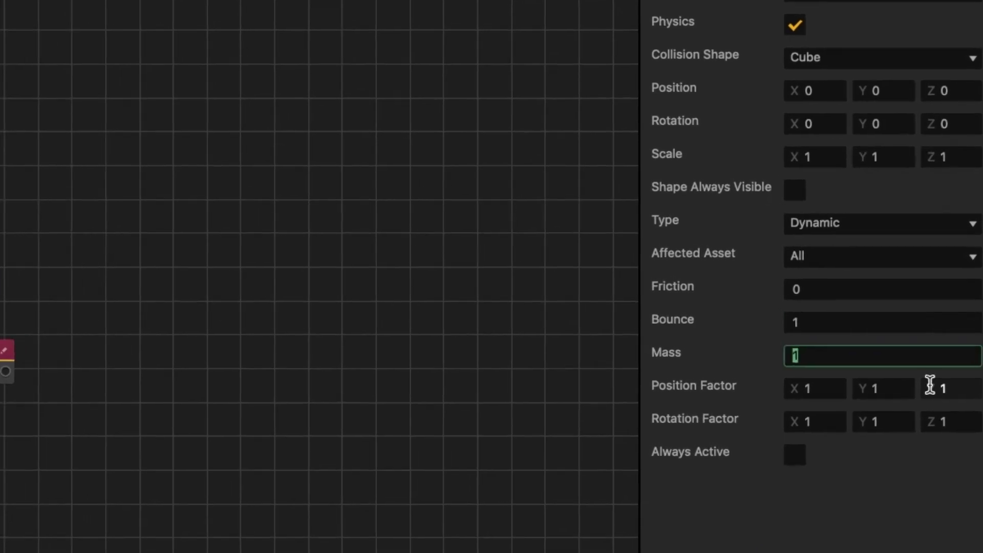
pyautogui.write('0.1')
pyautogui.press('Tab')
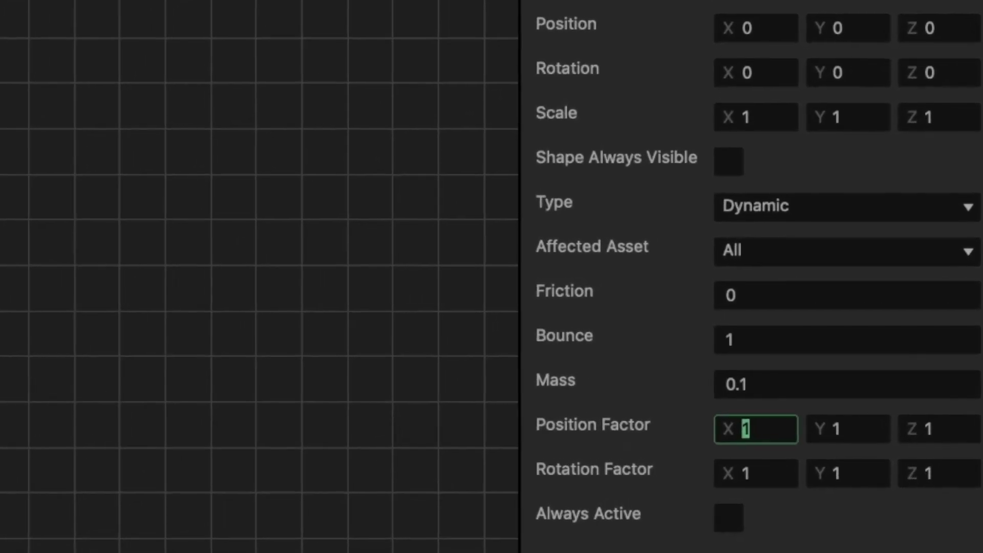
# - Steer the ship in the preview to test the debris, and repeat the test with the Start level section selected
pyautogui.click(811, 29)
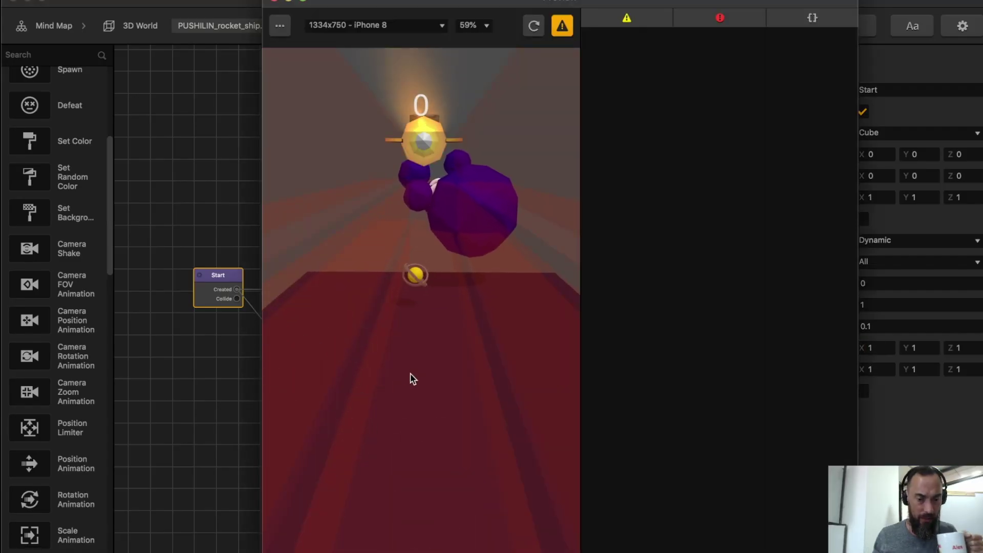
pyautogui.moveTo(410, 373); pyautogui.dragTo(443, 420)
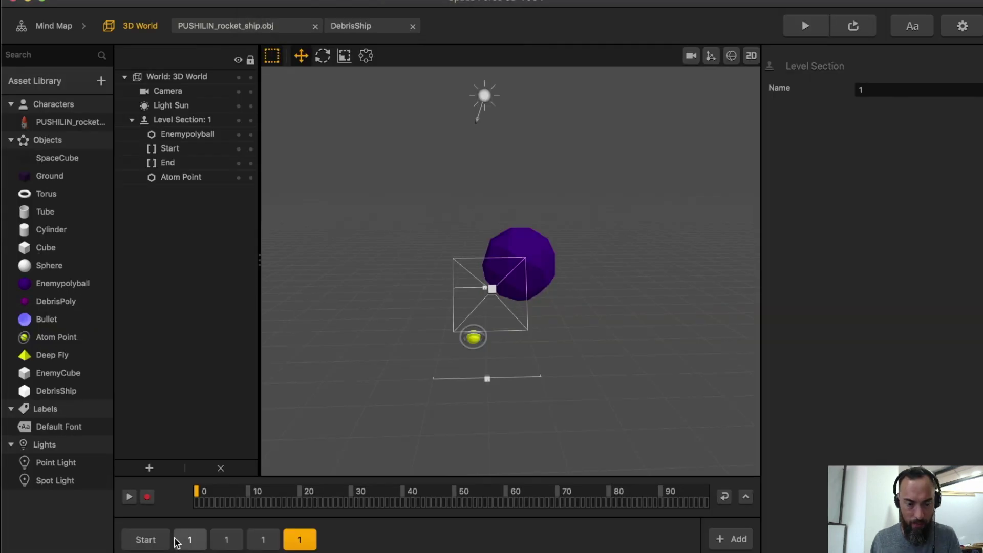
pyautogui.click(165, 539)
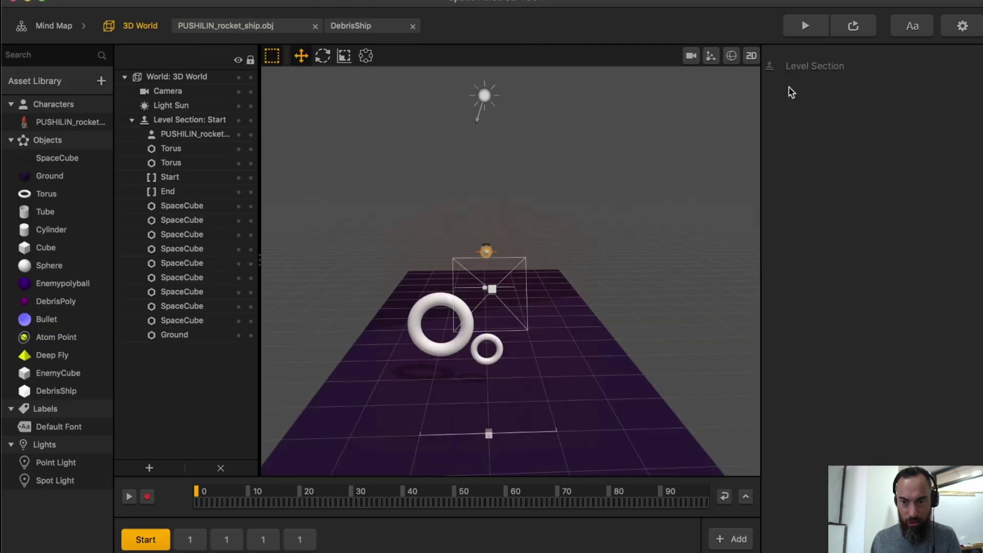
pyautogui.click(804, 26)
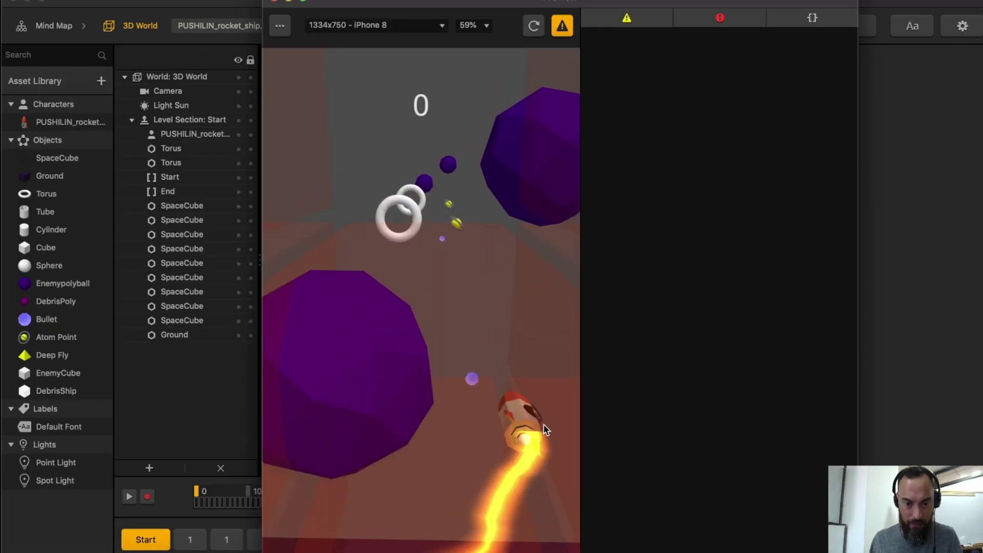
pyautogui.moveTo(529, 280); pyautogui.dragTo(566, 326)
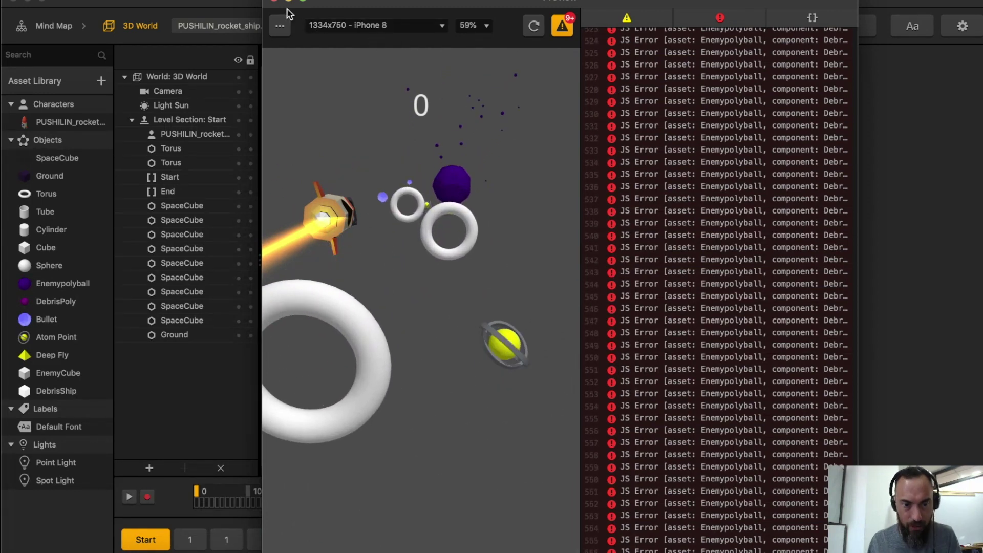
pyautogui.click(271, 2)
# - Open the Enemypolyball's node map and examine the settings of its DebrisPoly explosion node
pyautogui.click(60, 286)
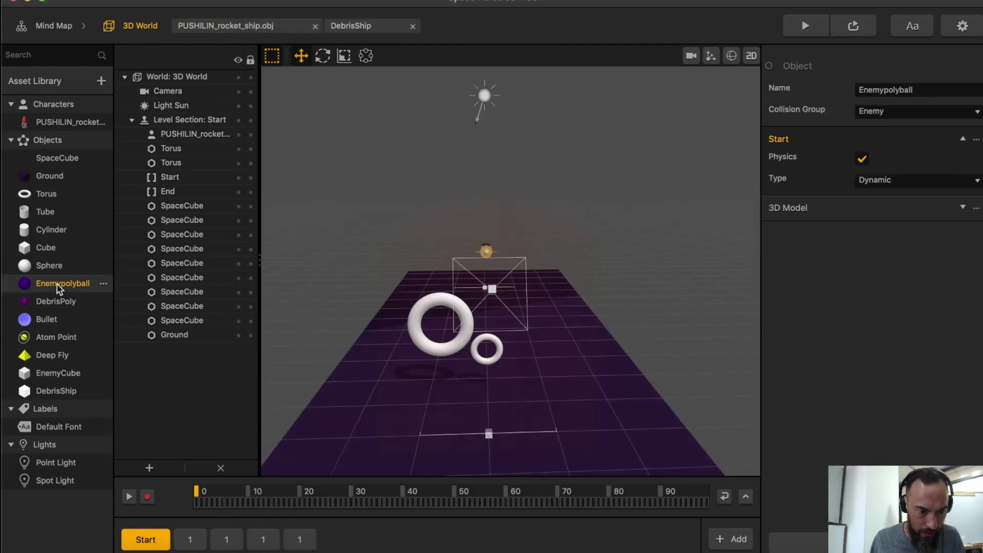
pyautogui.doubleClick(60, 286)
pyautogui.click(447, 327)
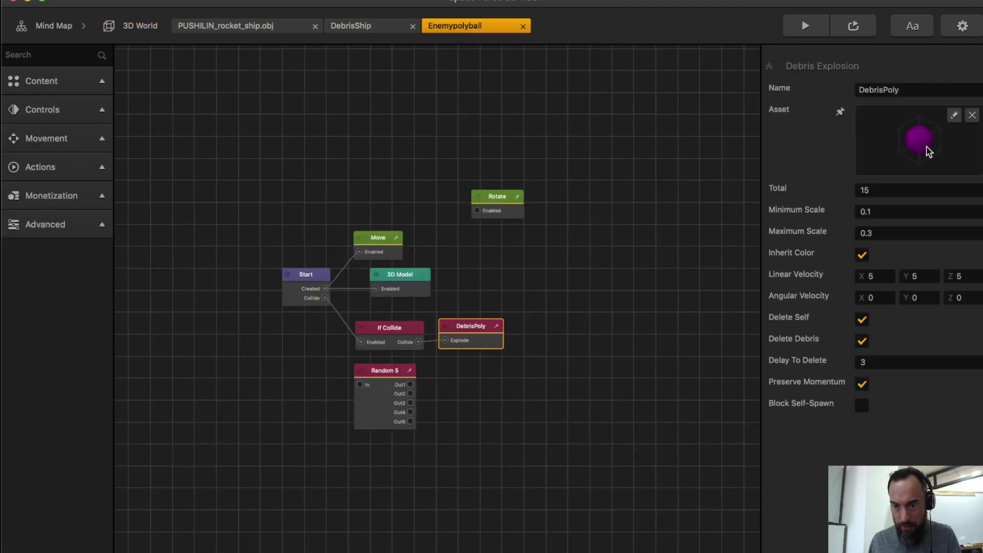
# - Set the physics of DebrisPoly's Start node to friction 0 and mass 0.5, and test a ship collision in the preview
pyautogui.click(125, 29)
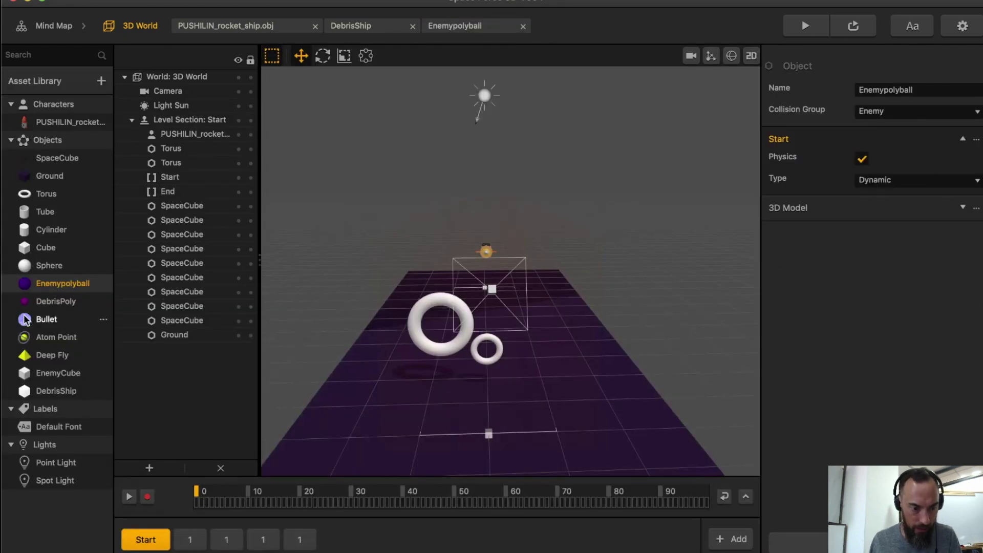
pyautogui.click(61, 302)
pyautogui.doubleClick(61, 302)
pyautogui.click(330, 278)
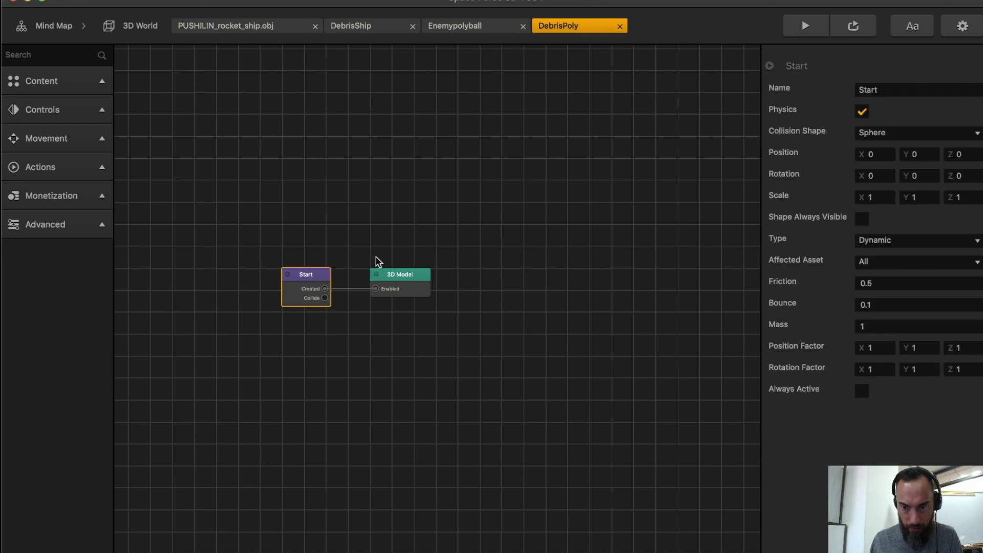
pyautogui.click(407, 284)
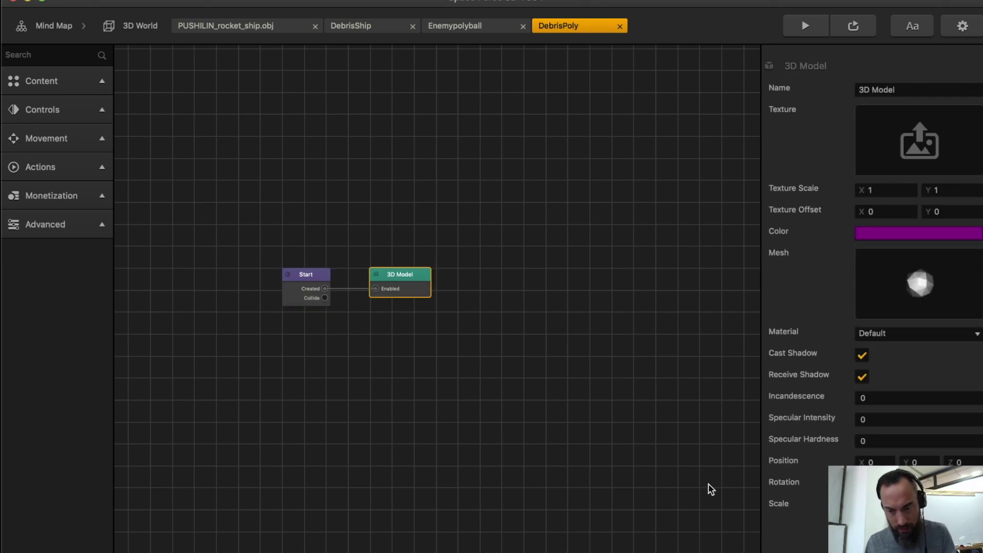
pyautogui.click(677, 382)
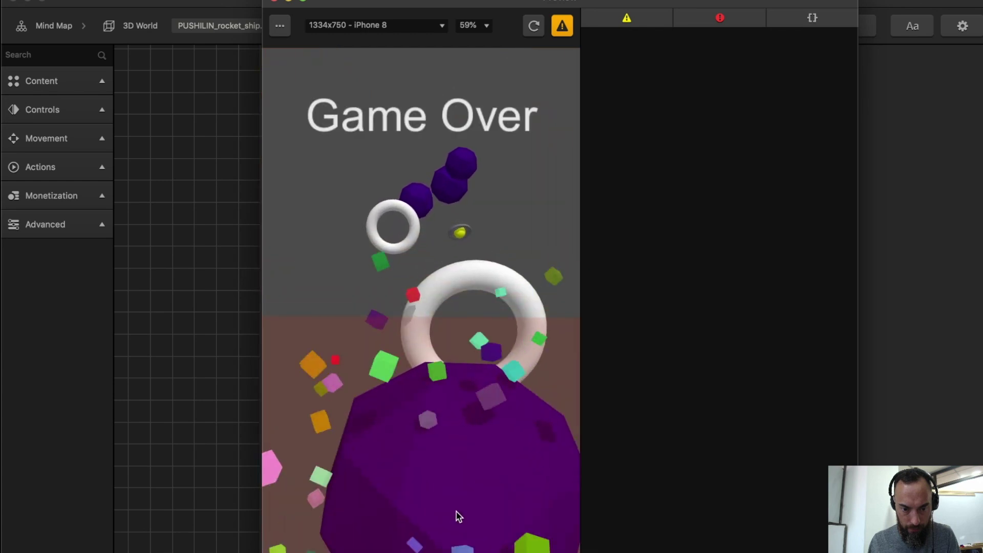
pyautogui.click(453, 545)
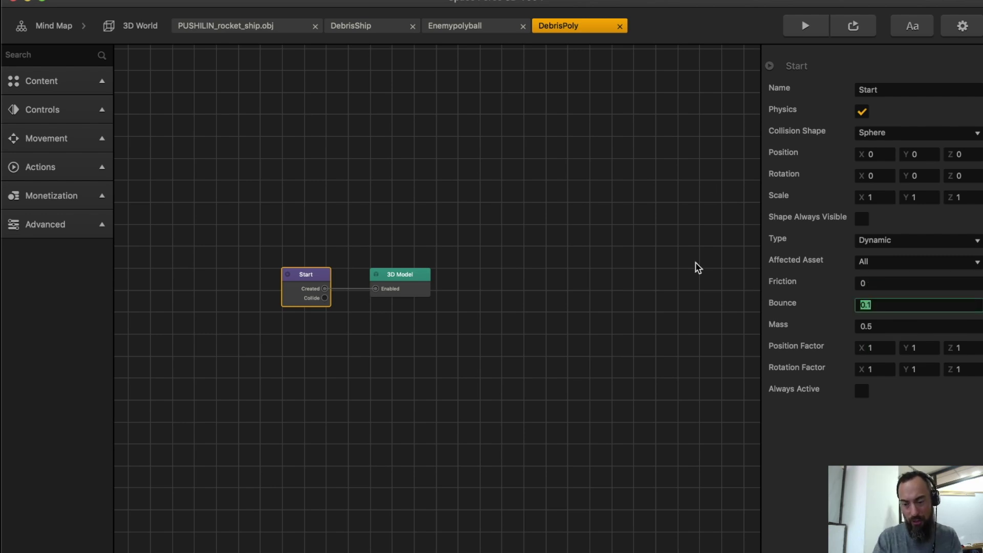
# - Check the 3D World settings in the Mind Map and steer the ship in the preview to test the asteroid debris
pyautogui.click(54, 26)
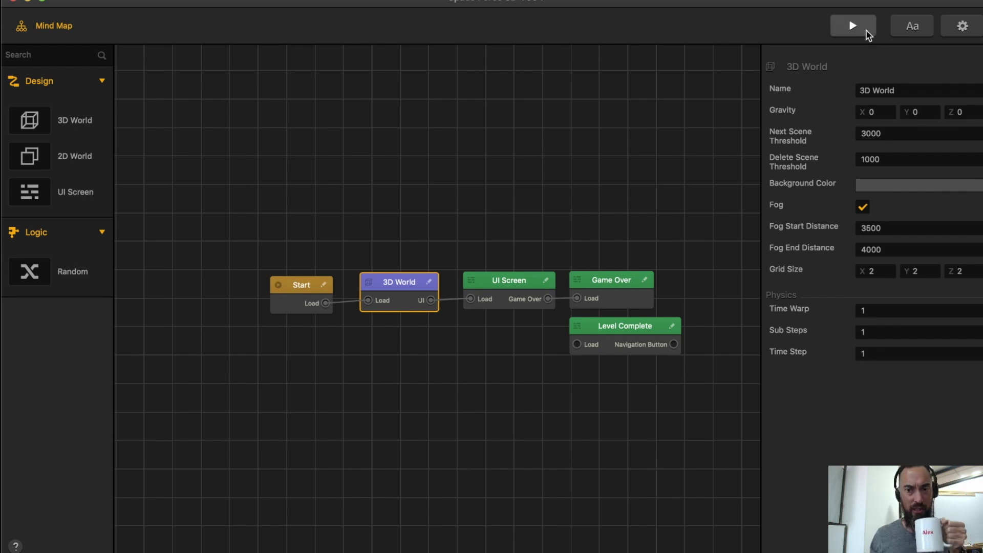
pyautogui.click(865, 29)
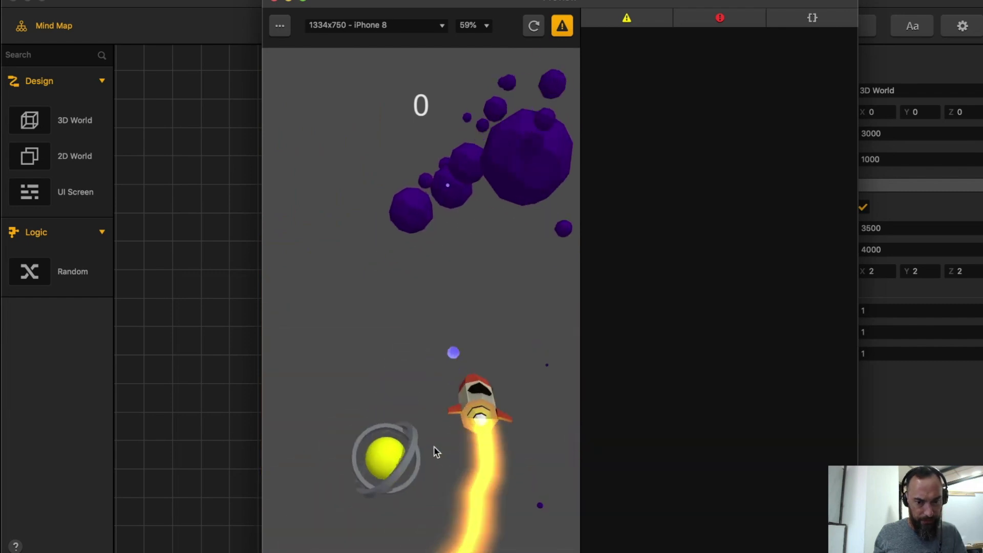
pyautogui.moveTo(434, 447); pyautogui.dragTo(476, 452)
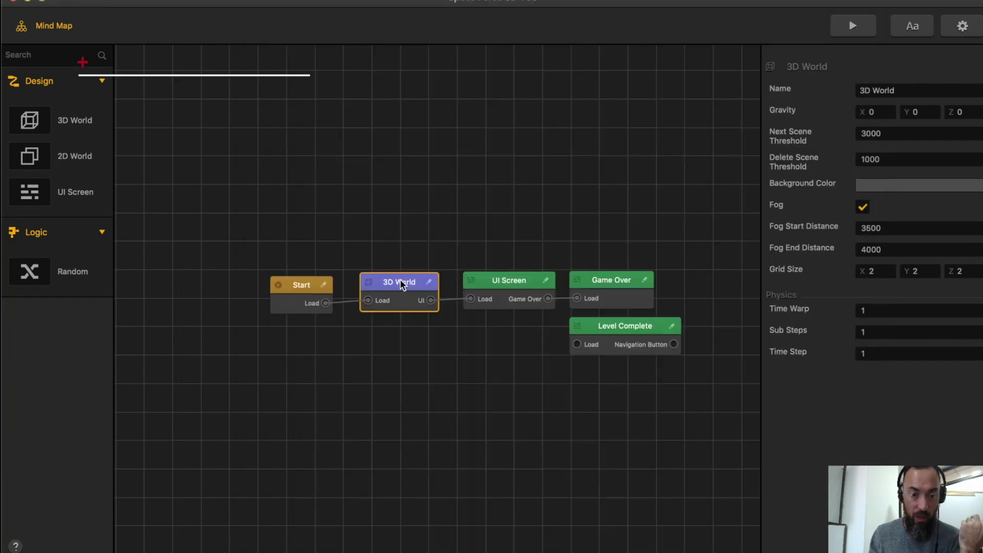
# - Compare the DebrisPoly and Enemypolyball object properties in the 3D World
pyautogui.doubleClick(401, 278)
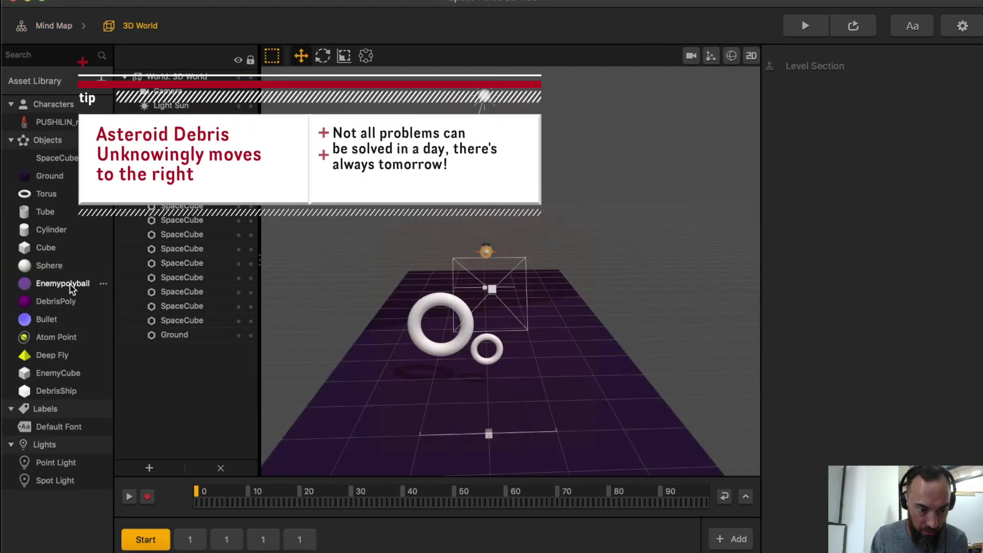
pyautogui.click(57, 316)
pyautogui.click(59, 303)
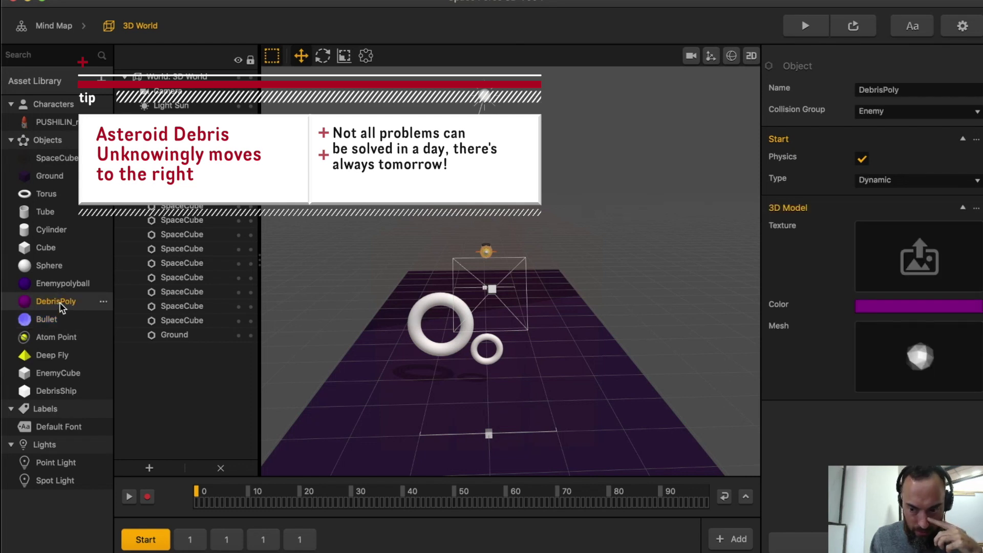
pyautogui.click(64, 285)
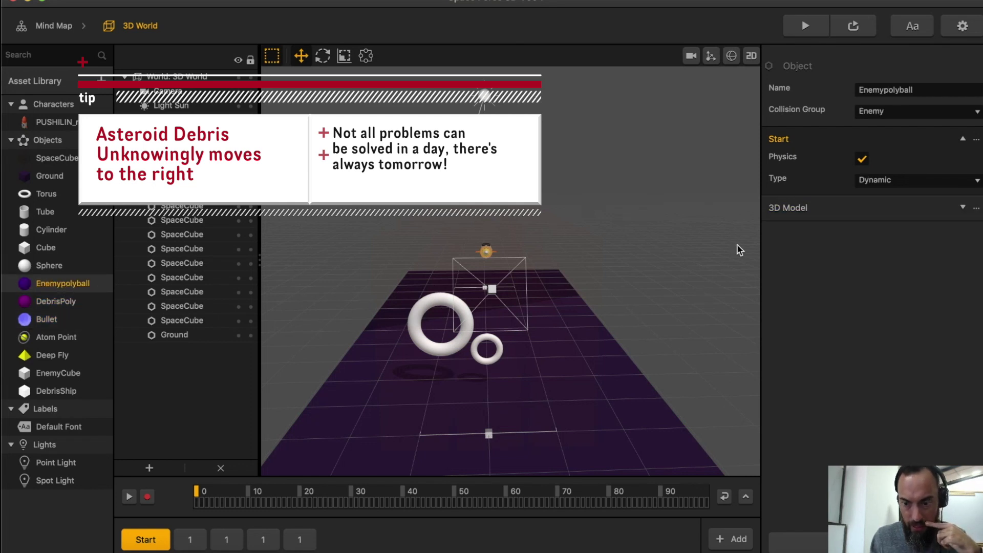
pyautogui.click(783, 206)
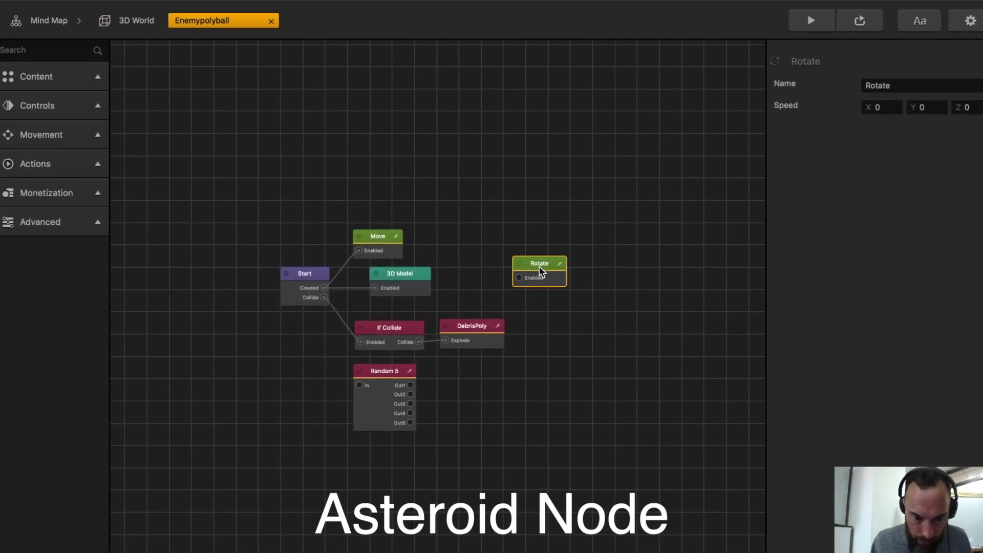
# - Arrange five Rotate nodes beside Random 5 in the Enemypolyball's node map and link Start's Created output to Random 5
pyautogui.moveTo(539, 266); pyautogui.dragTo(476, 373)
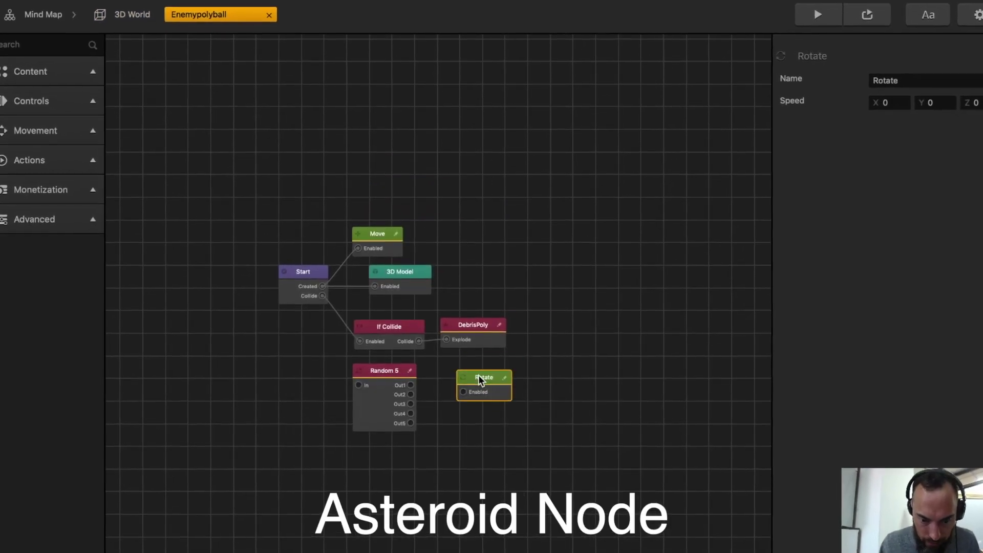
pyautogui.click(417, 382)
pyautogui.moveTo(419, 384); pyautogui.dragTo(553, 428)
pyautogui.press('super+v')
pyautogui.press('super+v')
pyautogui.press('super+v')
pyautogui.press('super+v')
pyautogui.moveTo(486, 434); pyautogui.dragTo(456, 441)
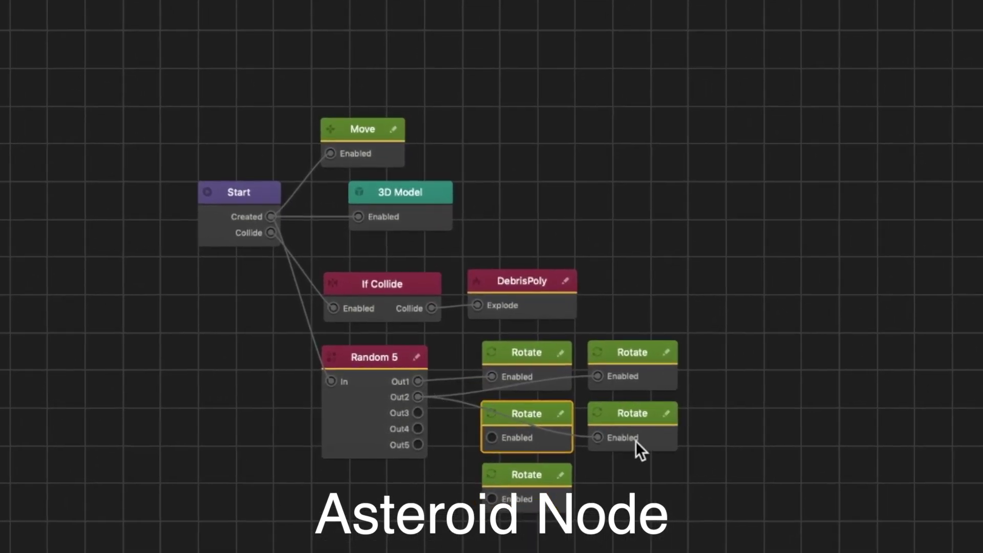
# - Connect each of Random 5's outputs to its own Rotate node and save the project
pyautogui.moveTo(586, 435); pyautogui.dragTo(487, 435)
pyautogui.moveTo(416, 411); pyautogui.dragTo(486, 493)
pyautogui.moveTo(416, 441); pyautogui.dragTo(637, 468)
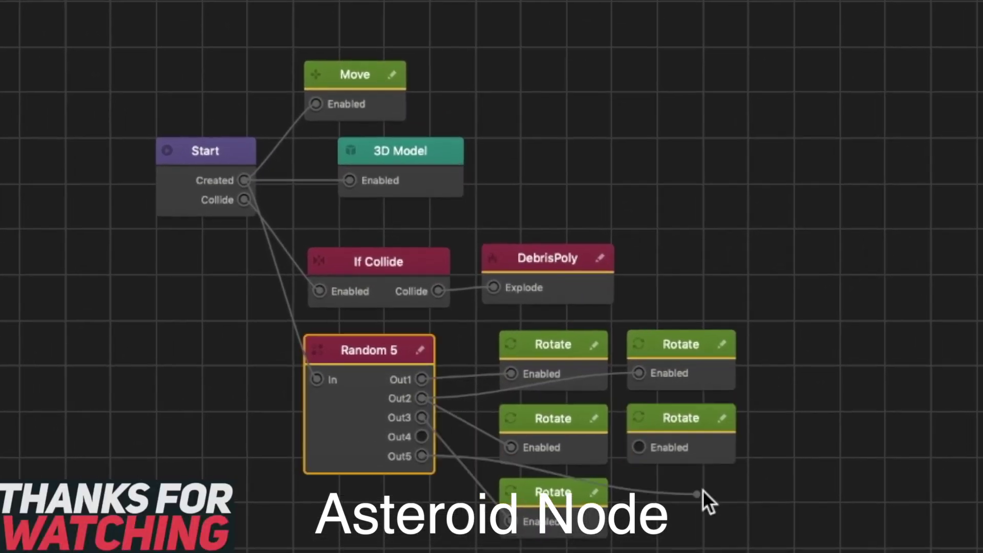
pyautogui.moveTo(702, 490); pyautogui.dragTo(638, 446)
pyautogui.moveTo(511, 447)
pyautogui.mouseDown()
pyautogui.moveTo(474, 434)
pyautogui.moveTo(511, 447)
pyautogui.mouseUp()
pyautogui.press('super+s')
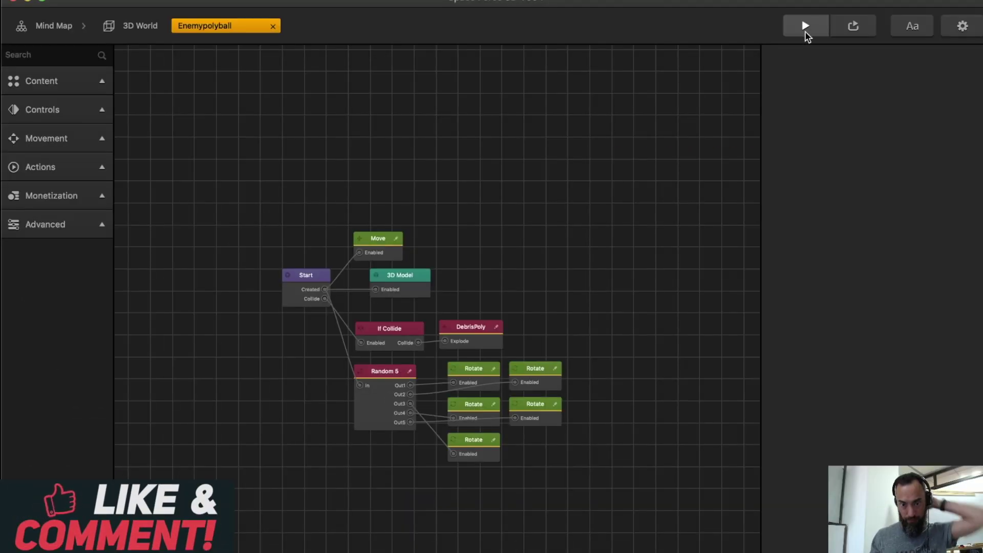
# - Test the asteroids' random rotation in the preview and return to the 3D World
pyautogui.click(805, 29)
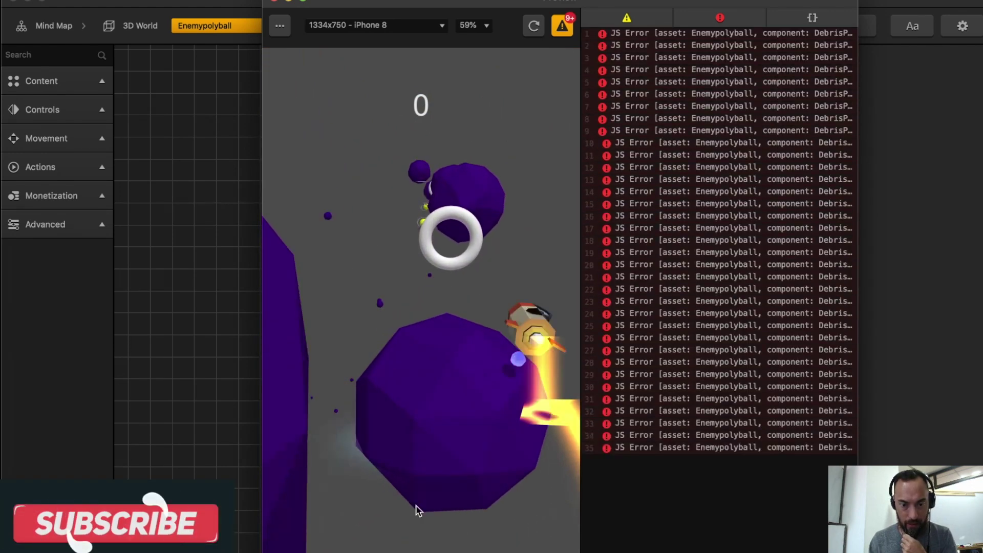
pyautogui.click(275, 1)
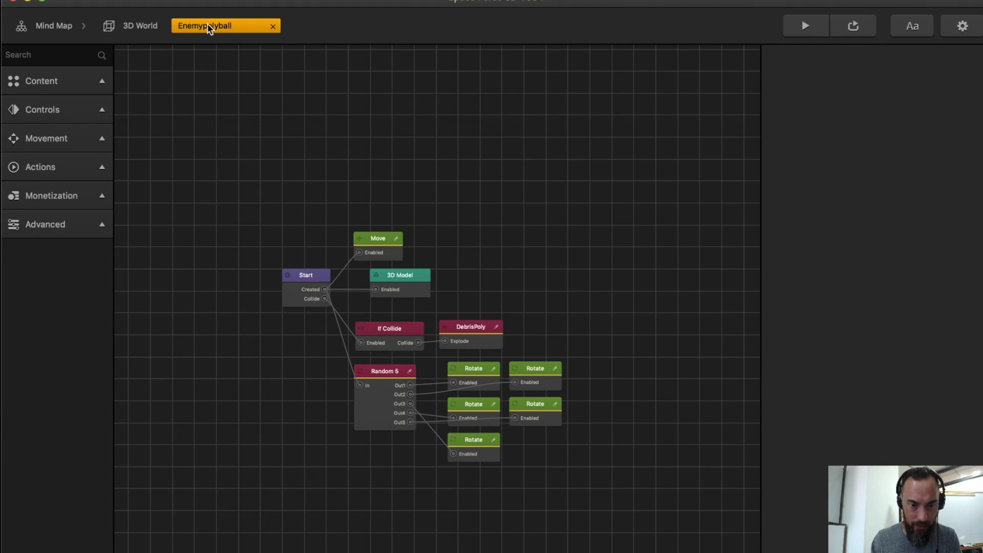
pyautogui.click(127, 29)
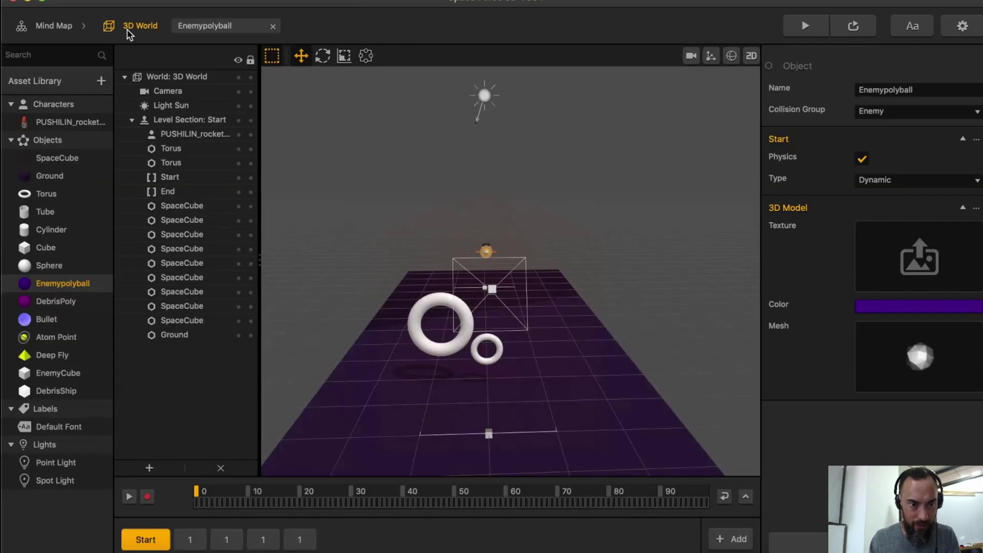
# - Set the colour of DebrisPoly's 3D Model node to Spring green
pyautogui.doubleClick(50, 300)
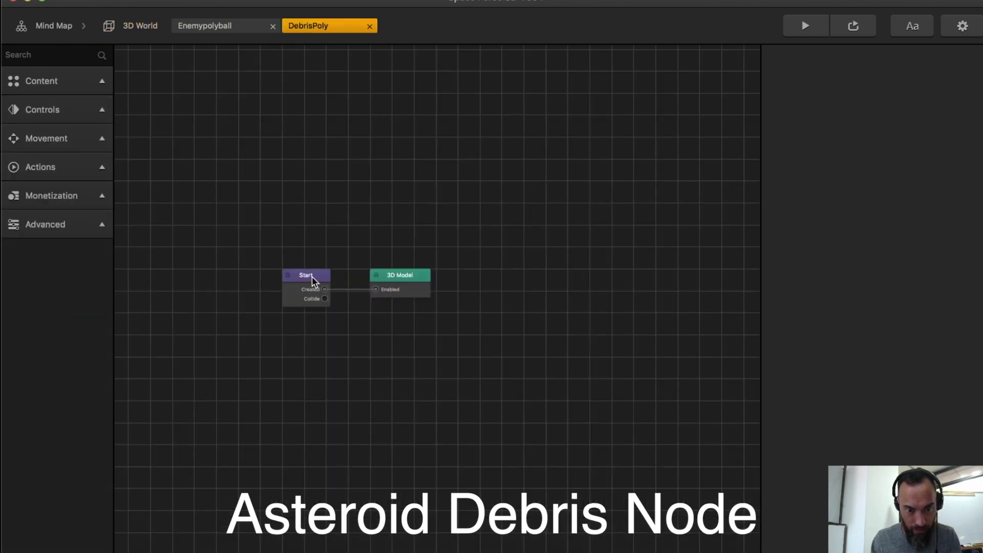
pyautogui.click(311, 277)
pyautogui.click(415, 277)
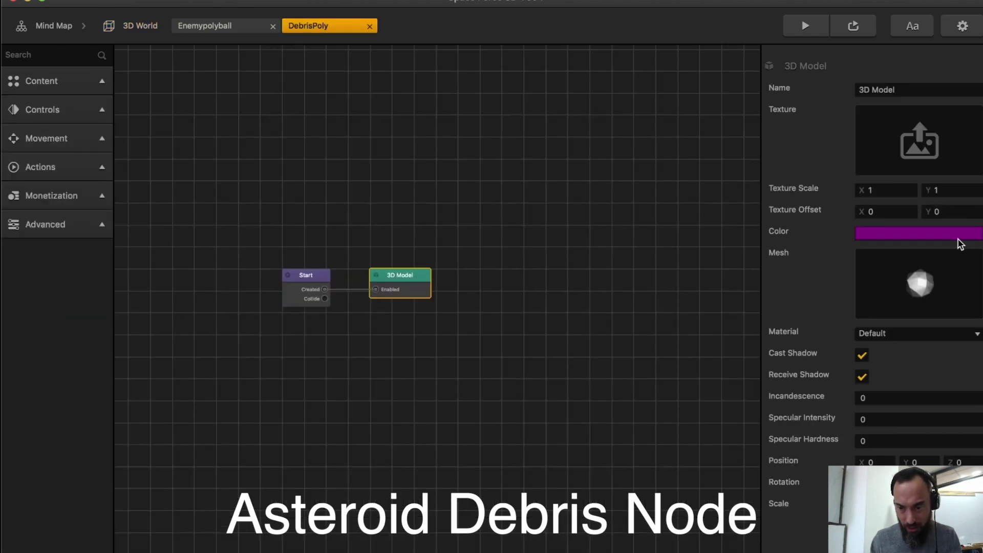
pyautogui.click(958, 235)
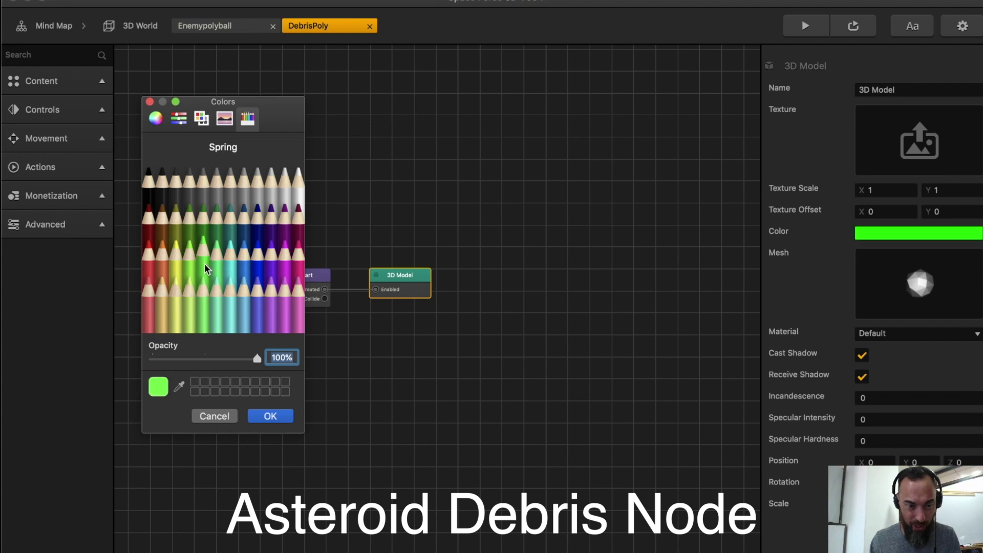
pyautogui.click(271, 416)
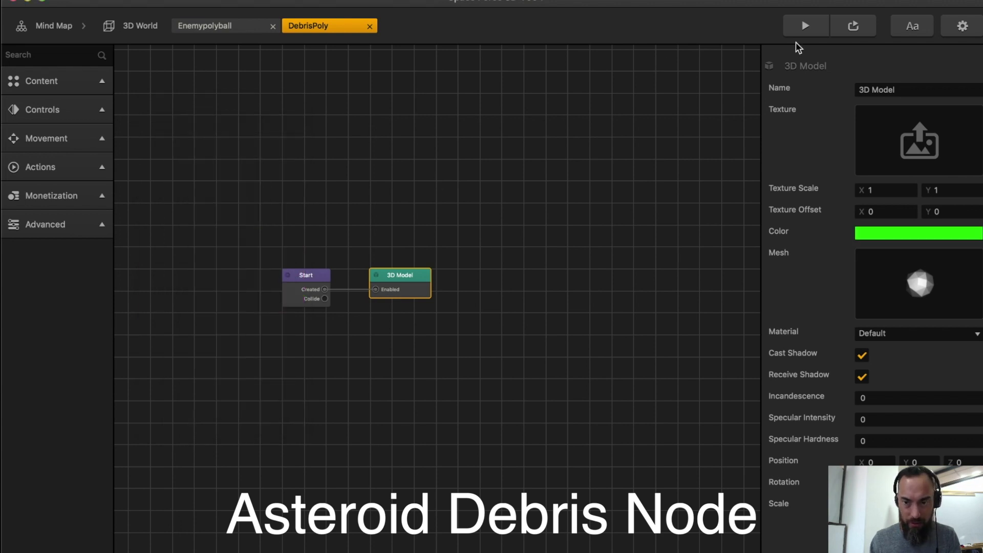
# - Test the green debris in the preview and turn off Inherit Color in the Enemypolyball's DebrisPoly explosion node
pyautogui.click(802, 28)
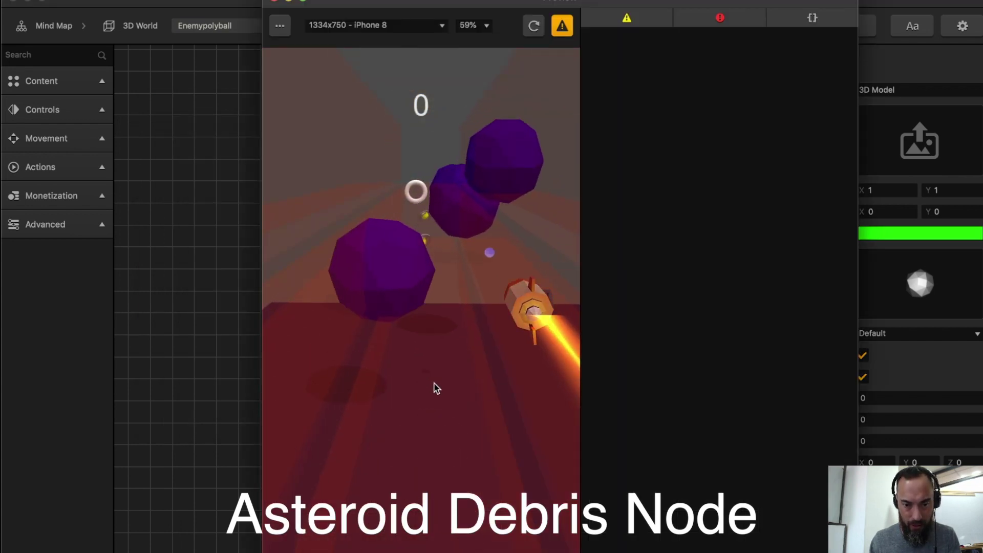
pyautogui.click(274, 2)
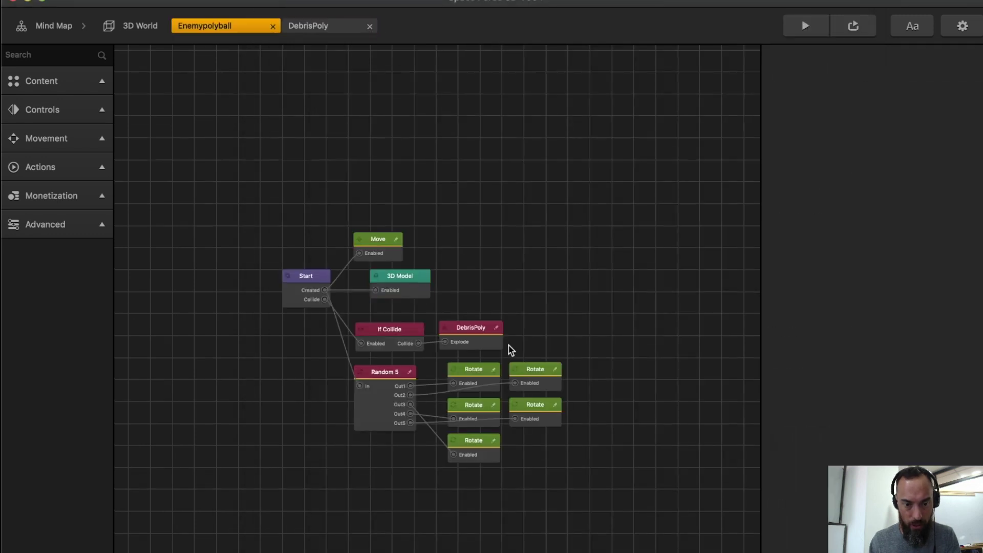
pyautogui.click(471, 336)
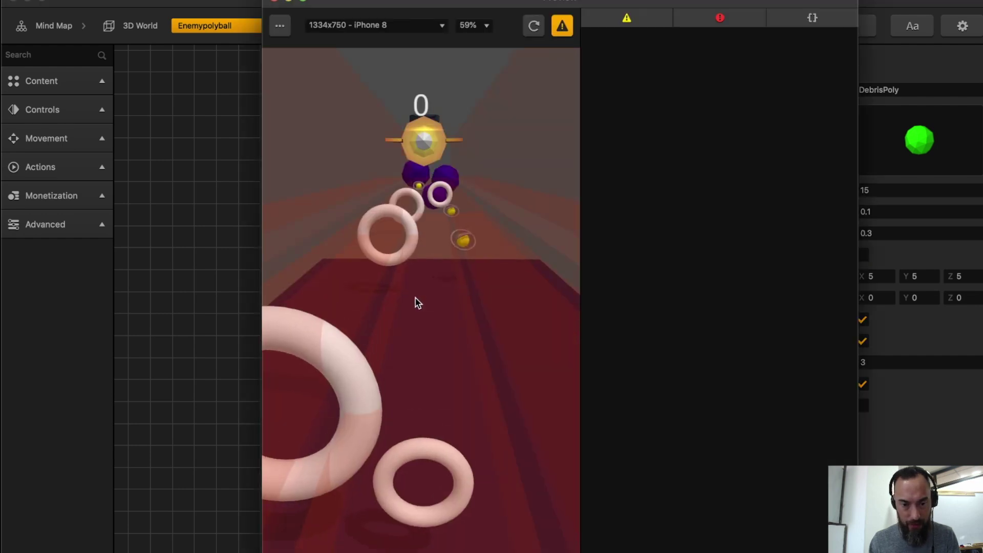
# - Steer the ship among the asteroids in the preview to check the debris colour without colour inheritance
pyautogui.moveTo(415, 297); pyautogui.dragTo(377, 474)
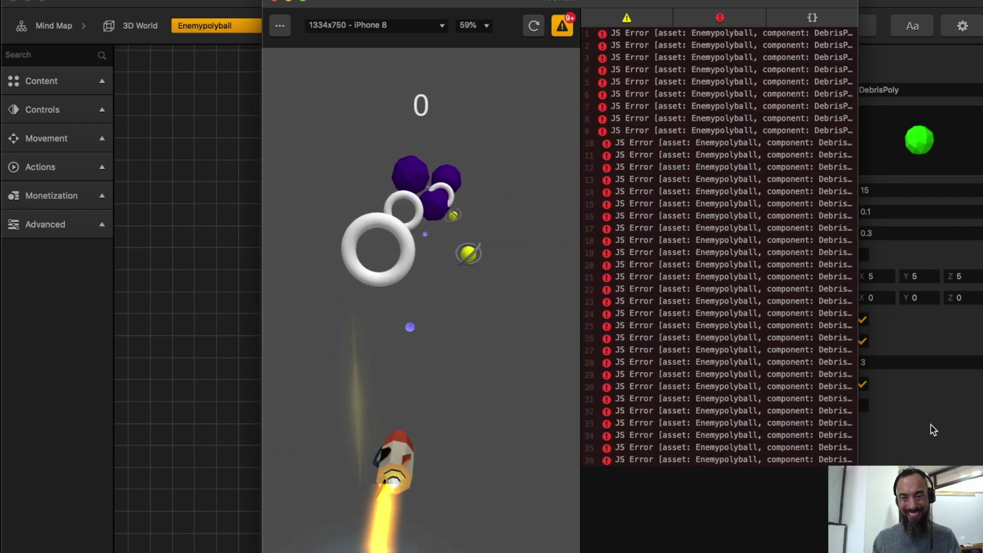
pyautogui.click(944, 462)
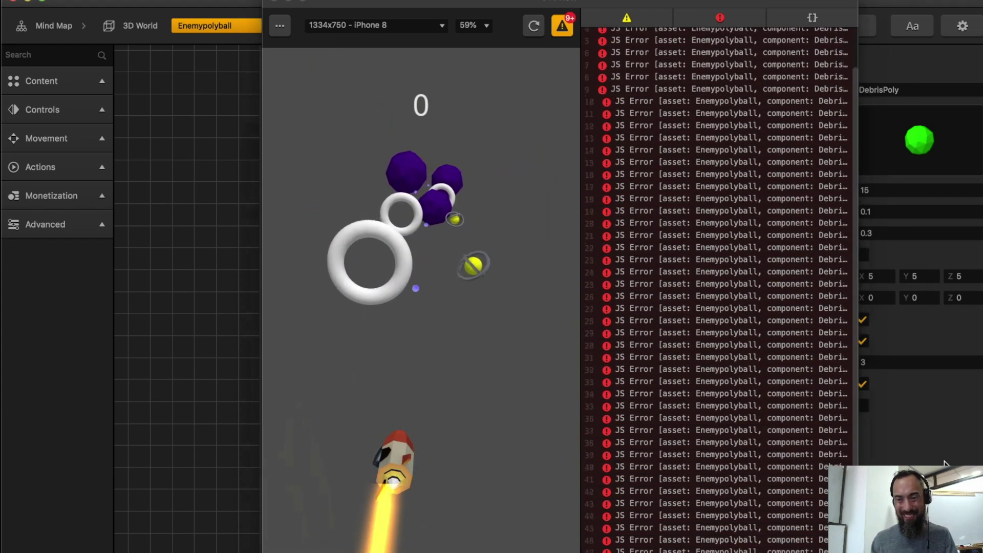
pyautogui.click(273, 2)
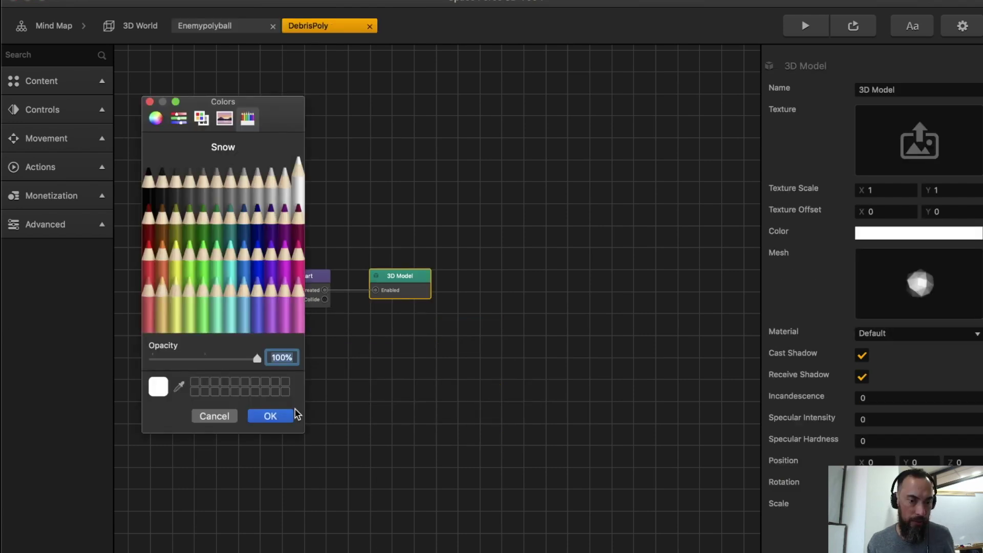
# - Set DebrisPoly's 3D Model colour to Snow and connect a new Set Random Color node to Start's Created output
pyautogui.click(271, 416)
pyautogui.click(83, 171)
pyautogui.moveTo(29, 317); pyautogui.dragTo(388, 234)
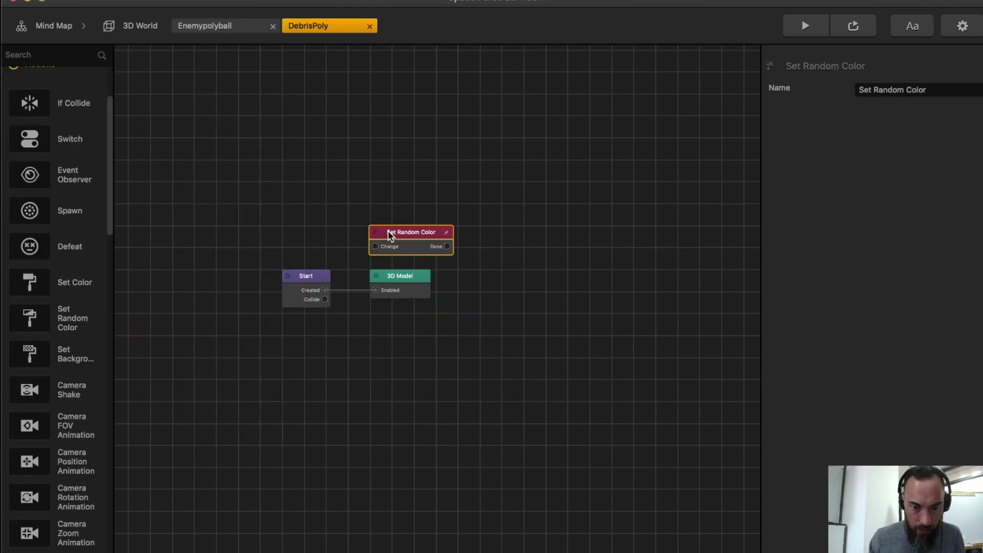
pyautogui.moveTo(316, 288); pyautogui.dragTo(362, 235)
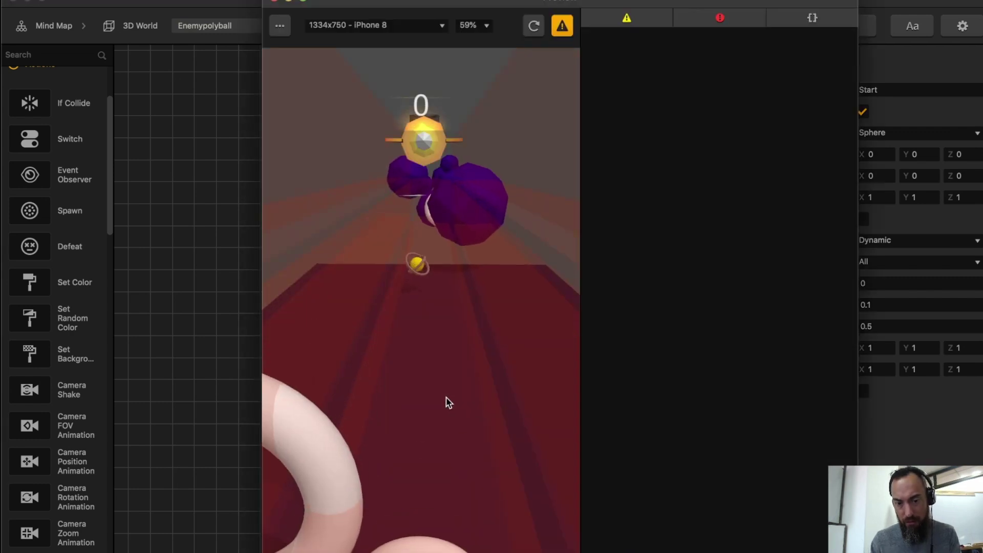
# - Steer the ship in the preview to test the randomly coloured asteroid debris
pyautogui.moveTo(446, 398); pyautogui.dragTo(512, 476)
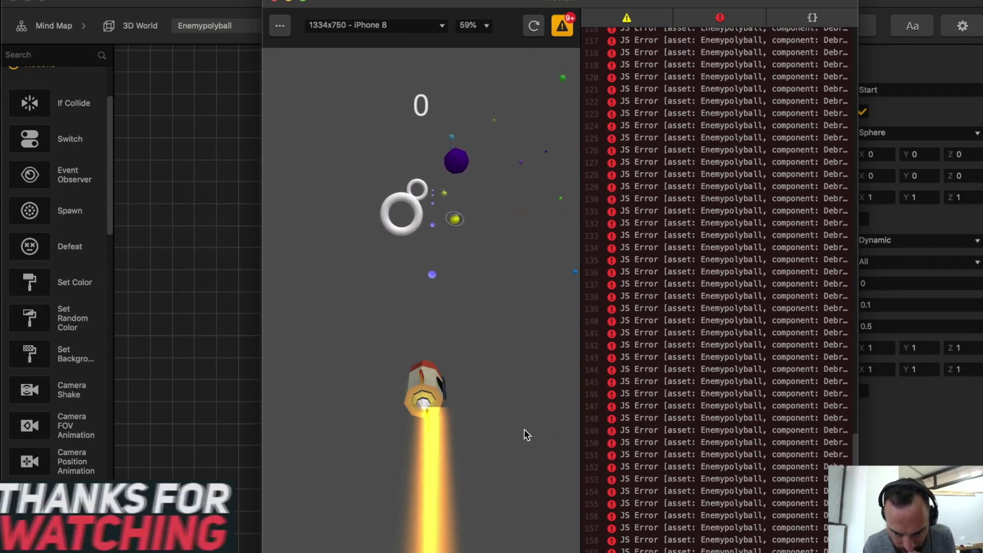
pyautogui.moveTo(461, 238); pyautogui.dragTo(527, 155)
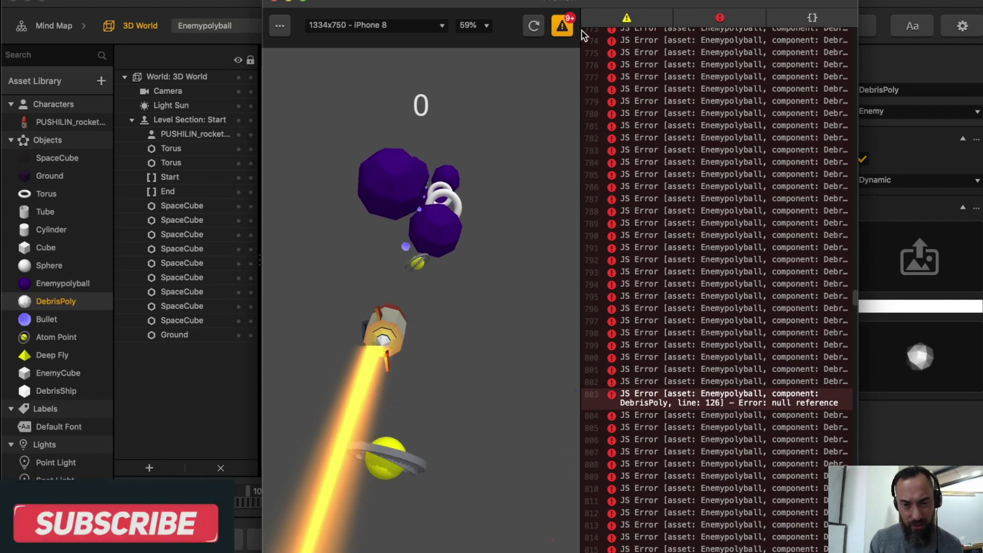
# - Rotate the five Enemypolyball asteroids in the last section 5 together to about X -6, Y -128, Z 131 and save the project
pyautogui.press('super+w')
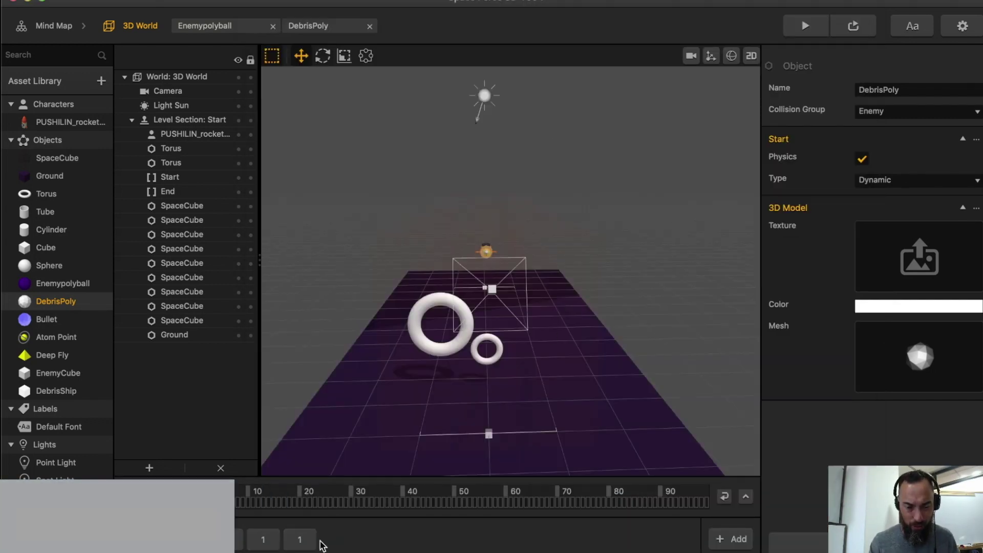
pyautogui.click(301, 540)
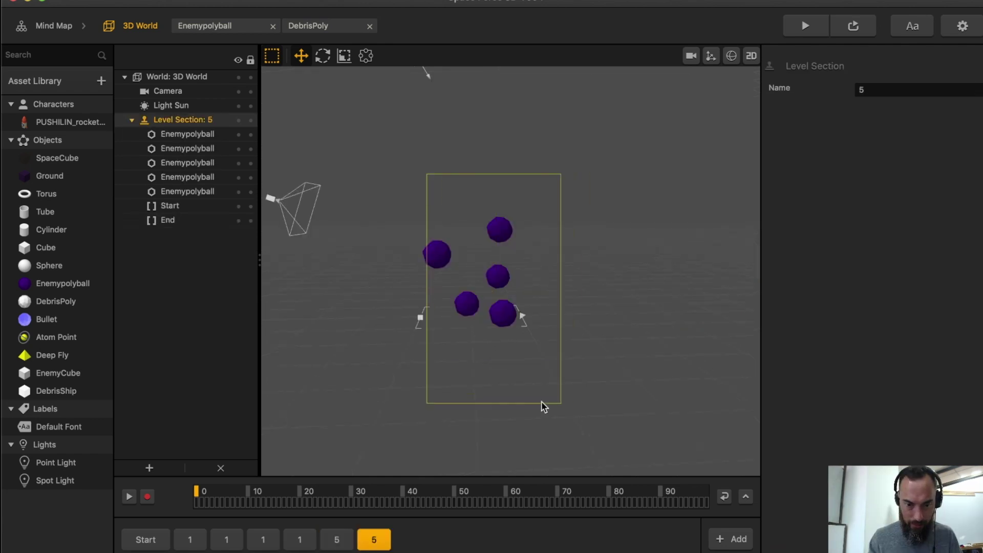
pyautogui.moveTo(542, 401); pyautogui.dragTo(513, 399)
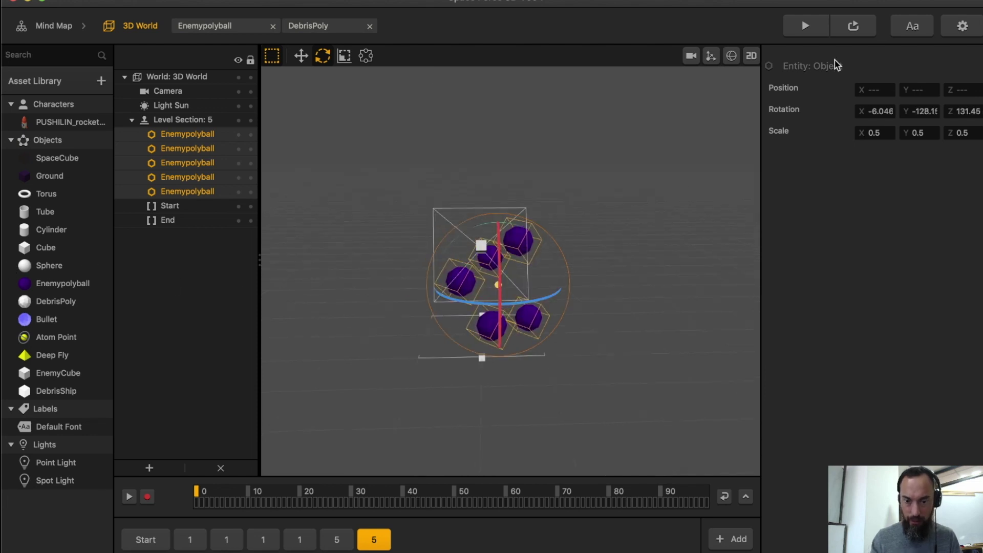
pyautogui.click(631, 223)
pyautogui.press('super+s')
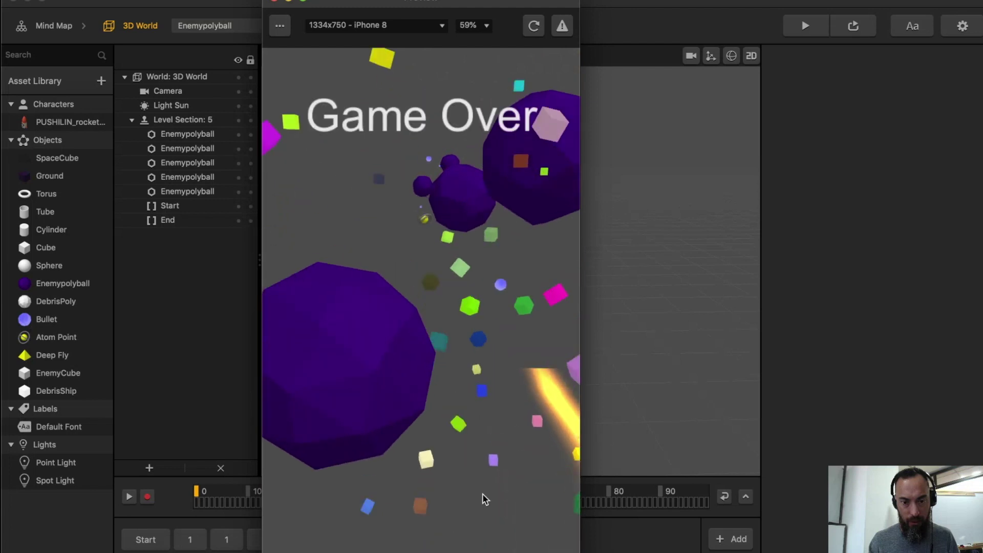
# - Restart the previewed game from the Game Over screen and steer the ship to test the rearranged asteroids and coloured debris
pyautogui.click(437, 519)
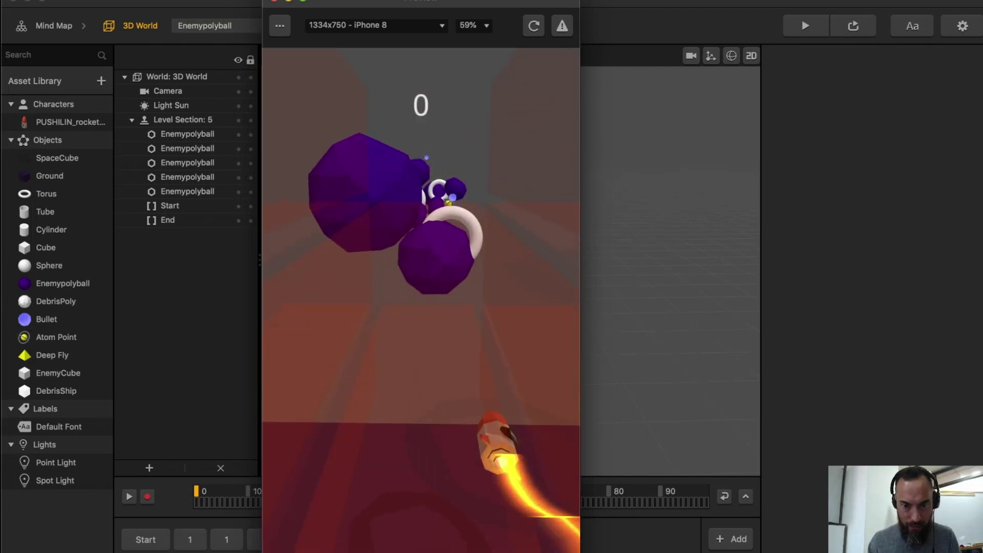
pyautogui.moveTo(542, 552); pyautogui.dragTo(490, 540)
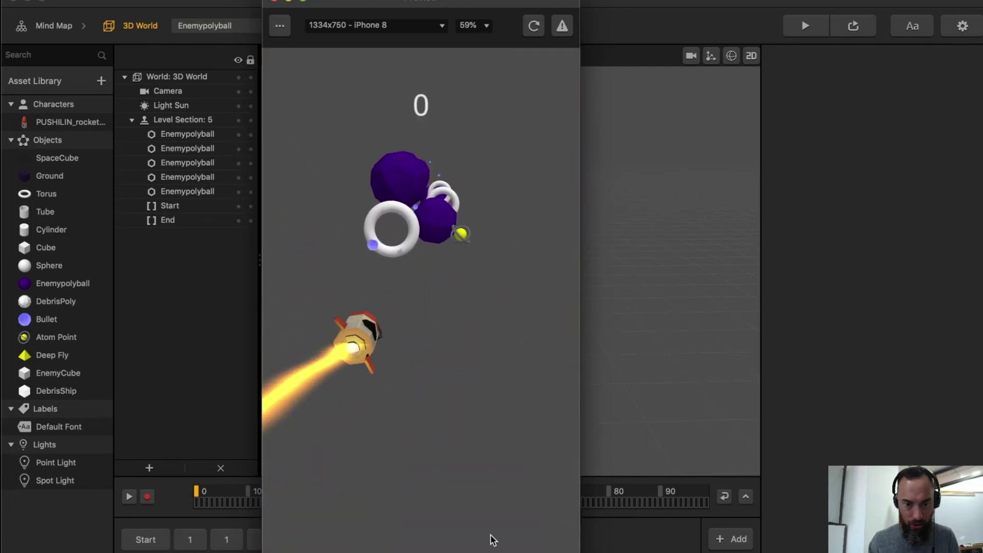